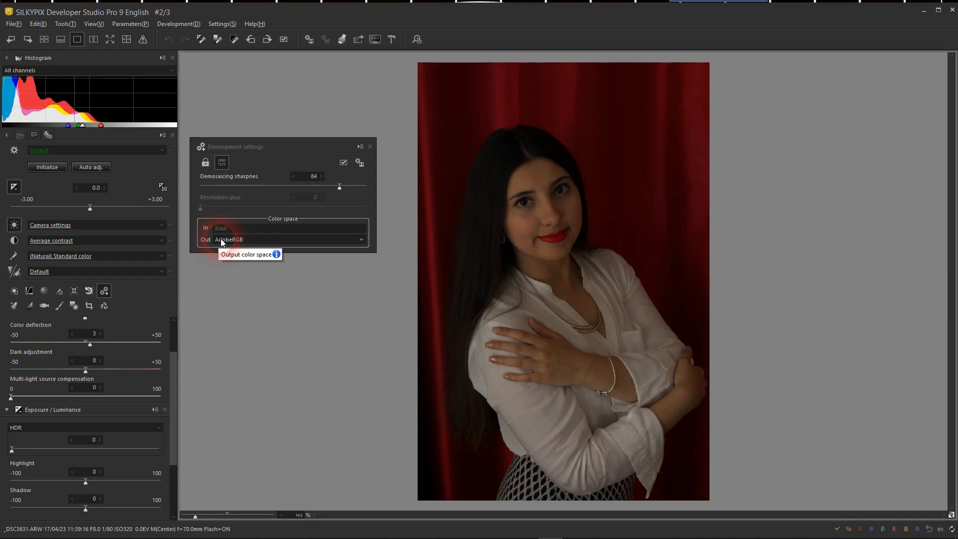
Switch the output color space back and forth between sRGB and AdobeRGB to compare the photo, finishing on AdobeRGB.
click(223, 240)
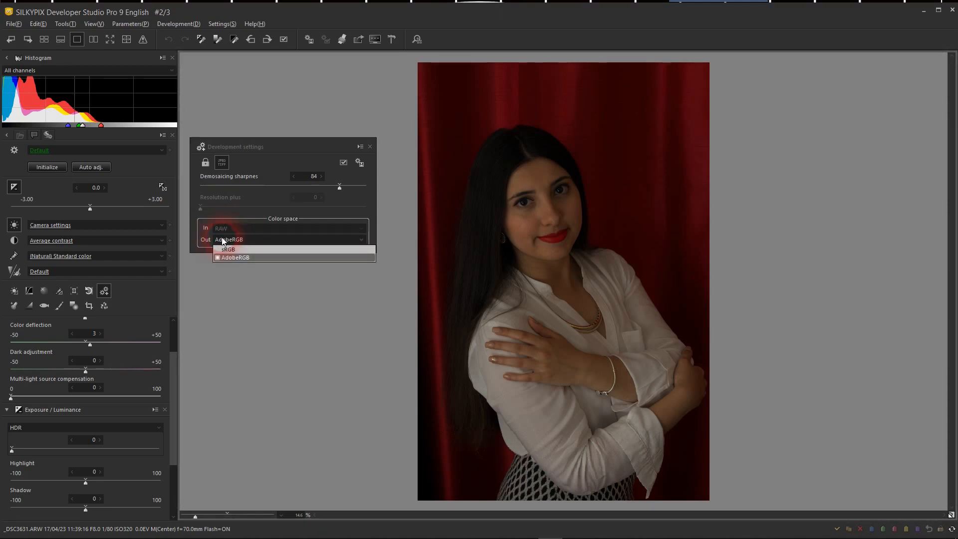
click(259, 251)
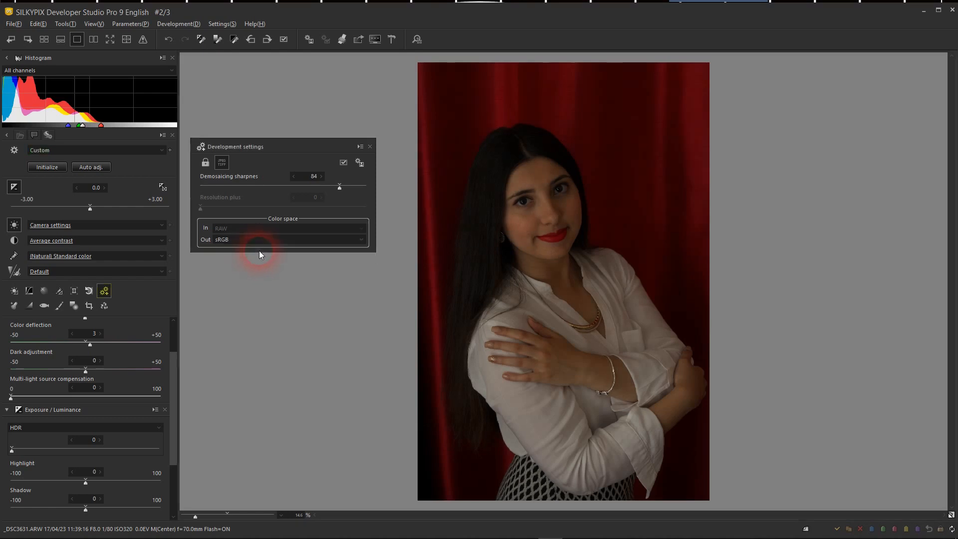
click(298, 296)
click(276, 238)
click(271, 257)
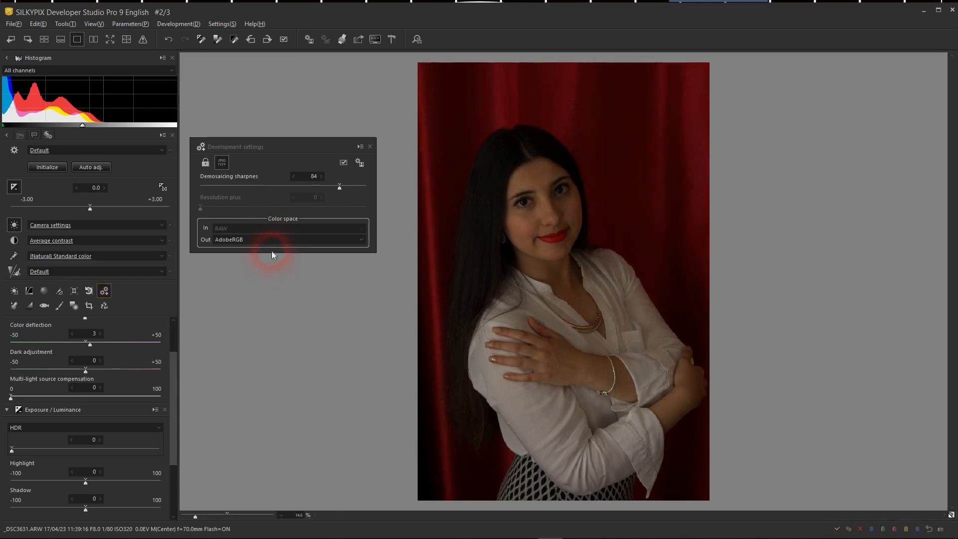
click(272, 241)
click(272, 251)
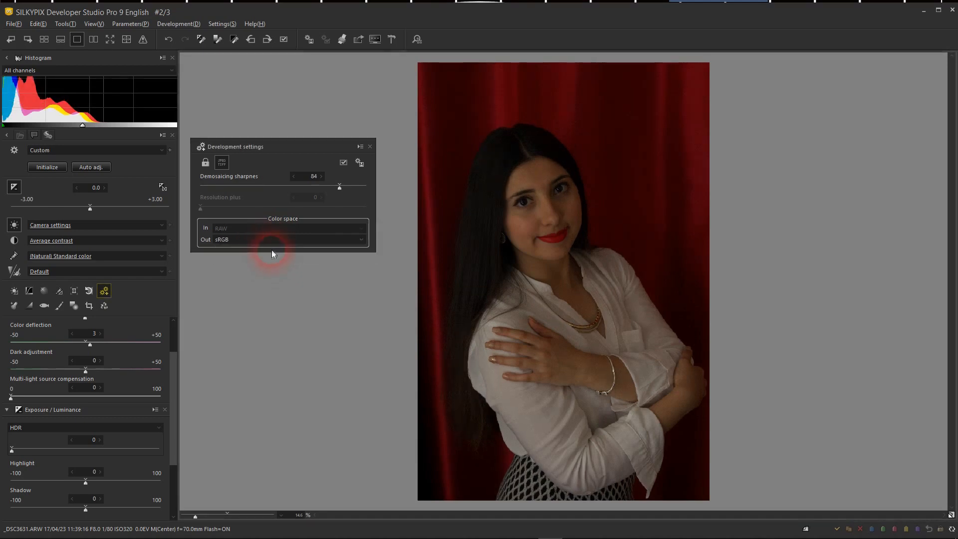
click(272, 241)
click(272, 255)
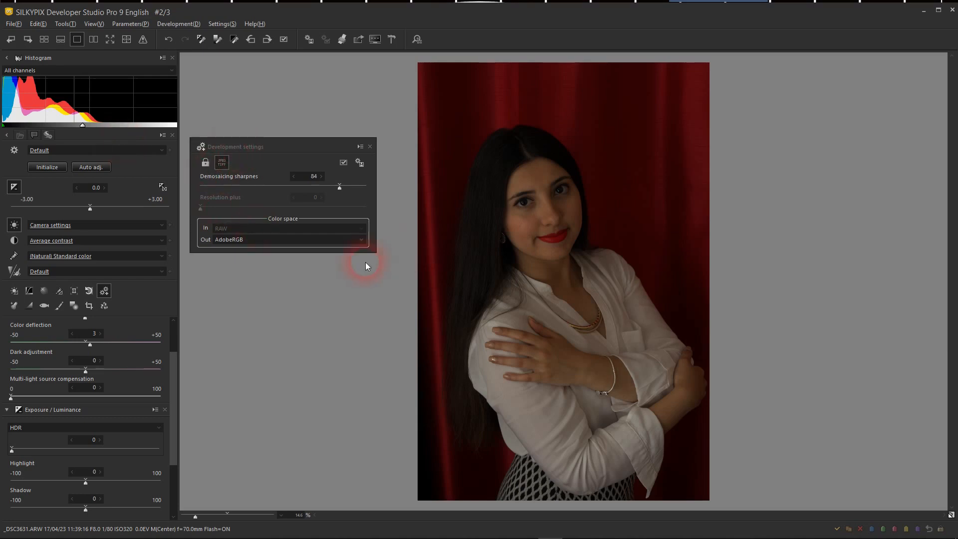
Close the floating development settings and display the color parameters for the photo.
click(179, 24)
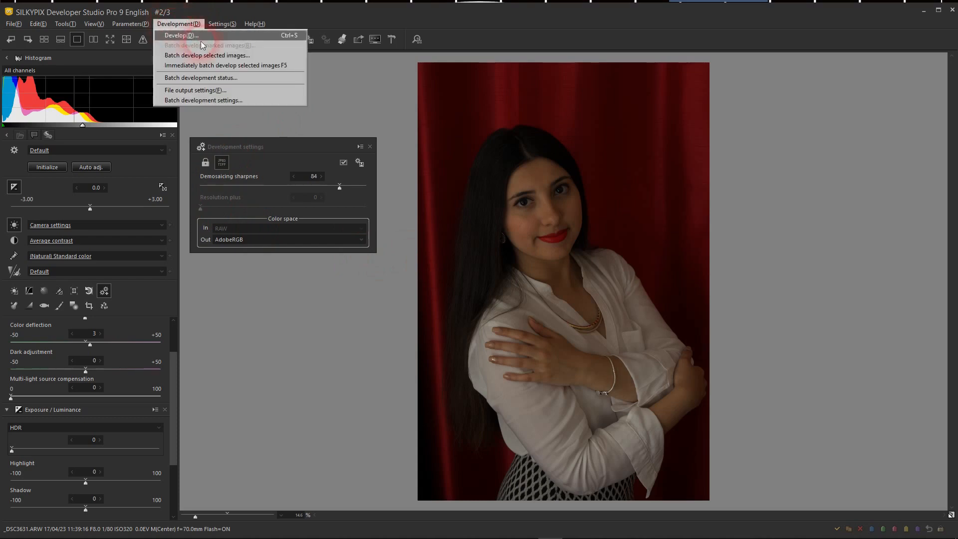
click(328, 77)
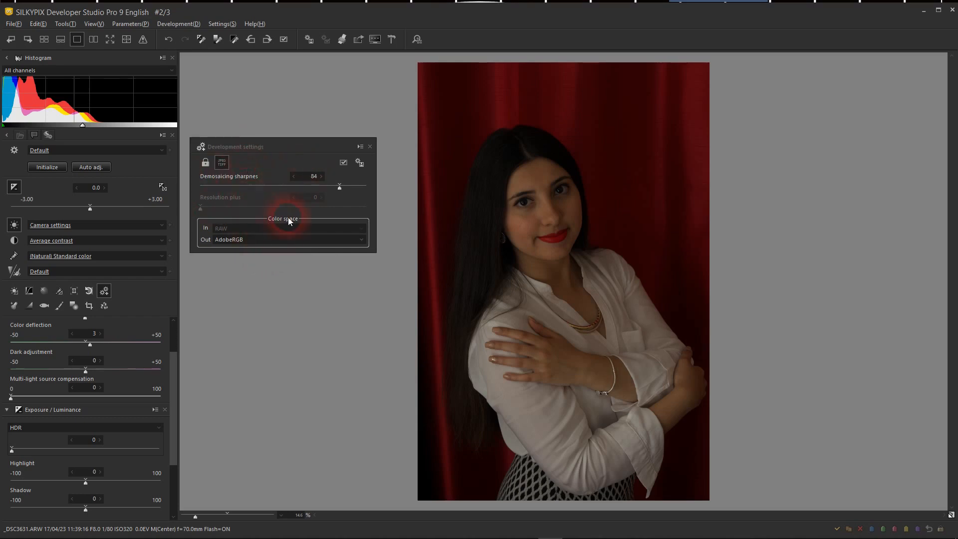
click(371, 147)
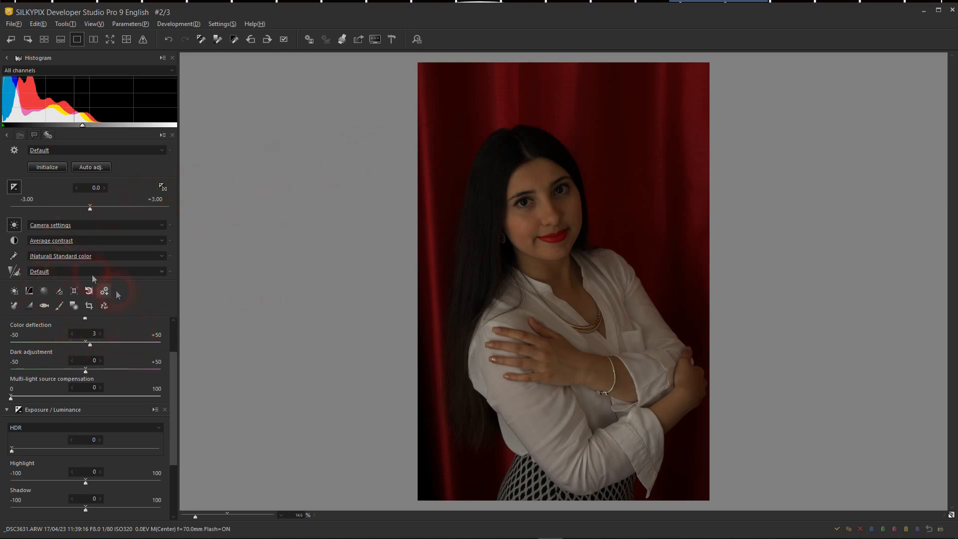
click(15, 258)
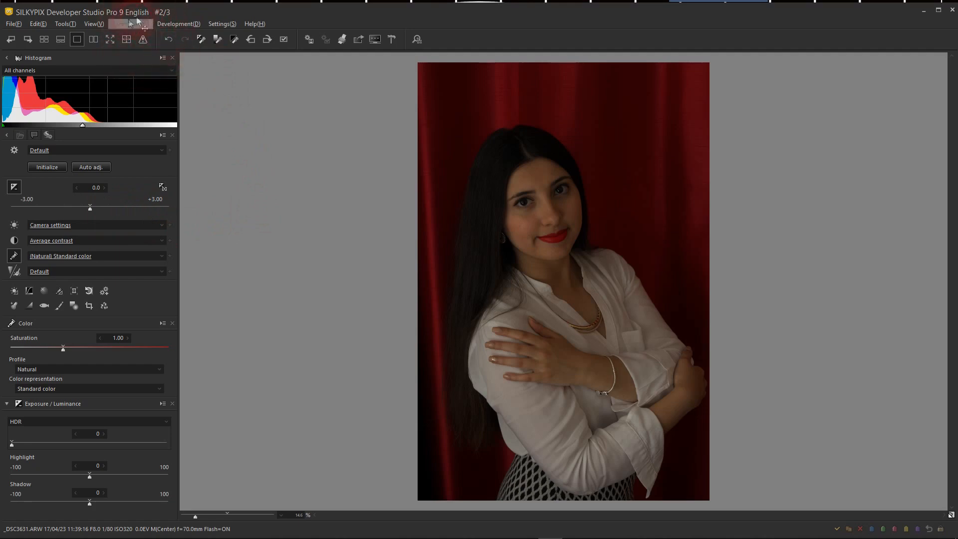
click(145, 41)
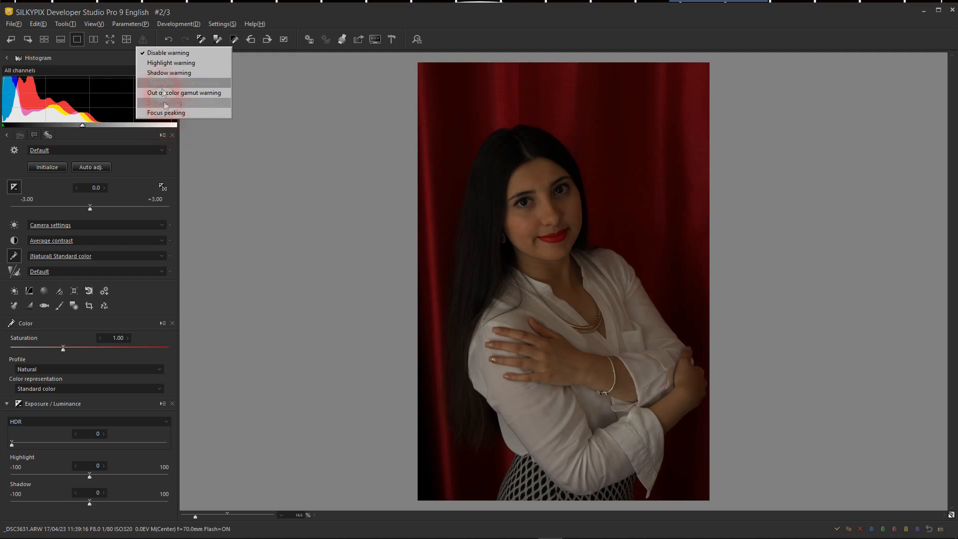
click(252, 176)
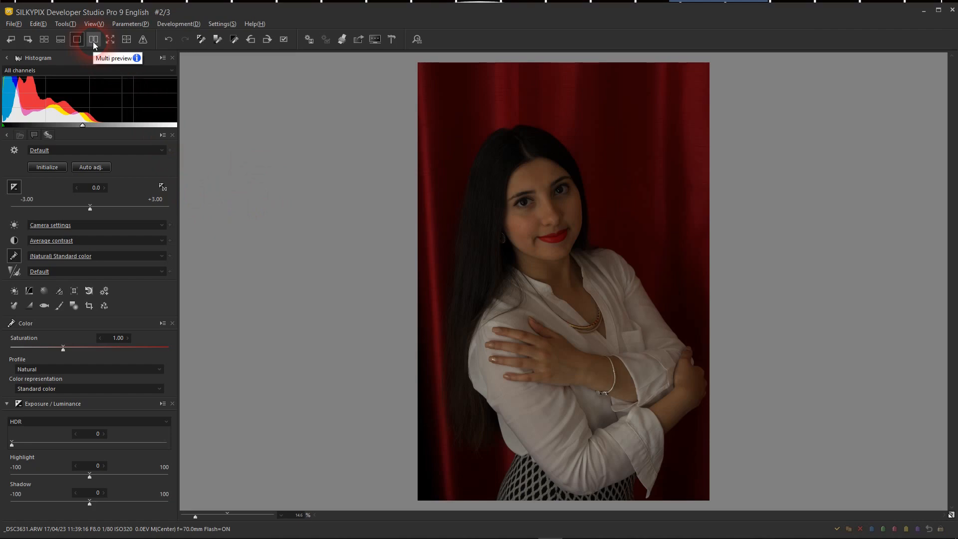
Detach the histogram into a large floating window and shrink the photo preview behind it.
click(162, 59)
click(169, 79)
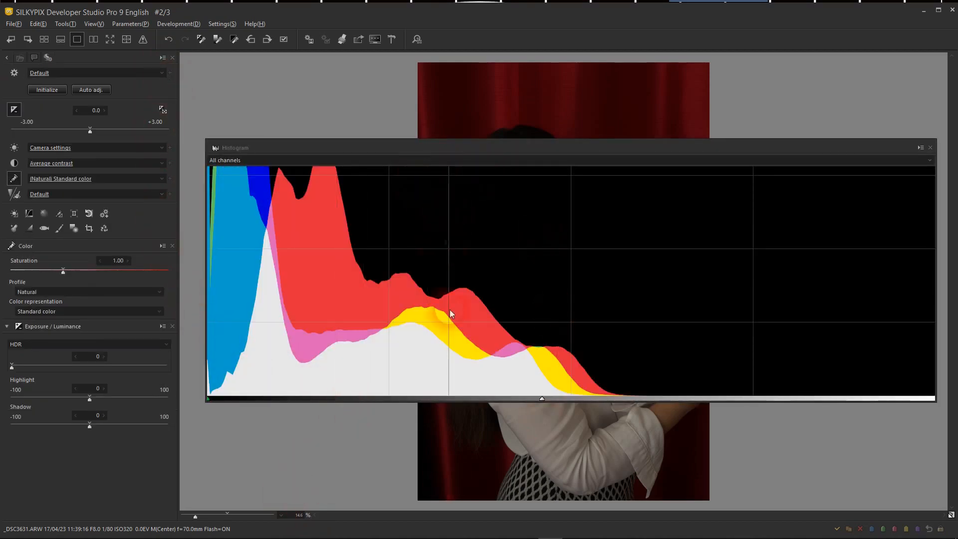
drag(196, 516, 182, 517)
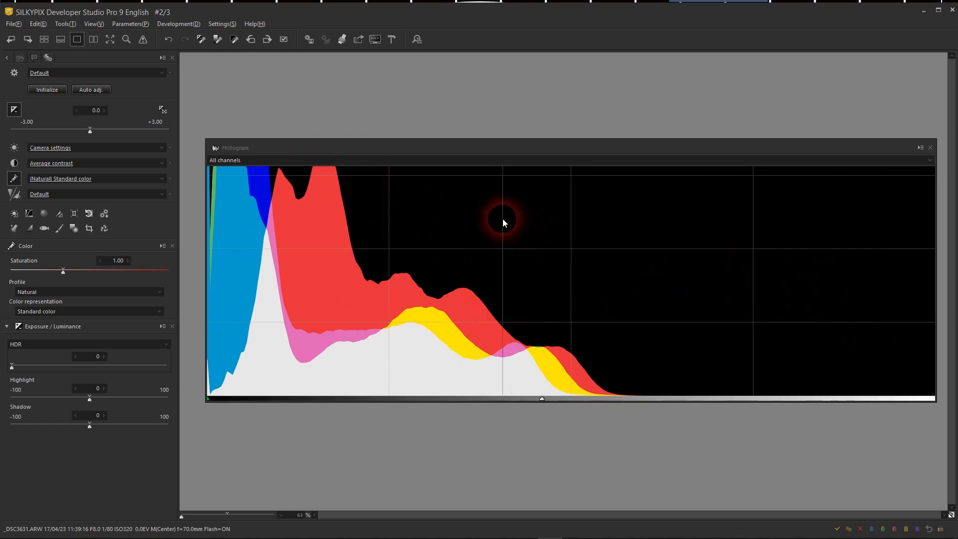
In the tone settings, raise the contrast to 2.50 and lower the contrast center to 0.30.
click(15, 163)
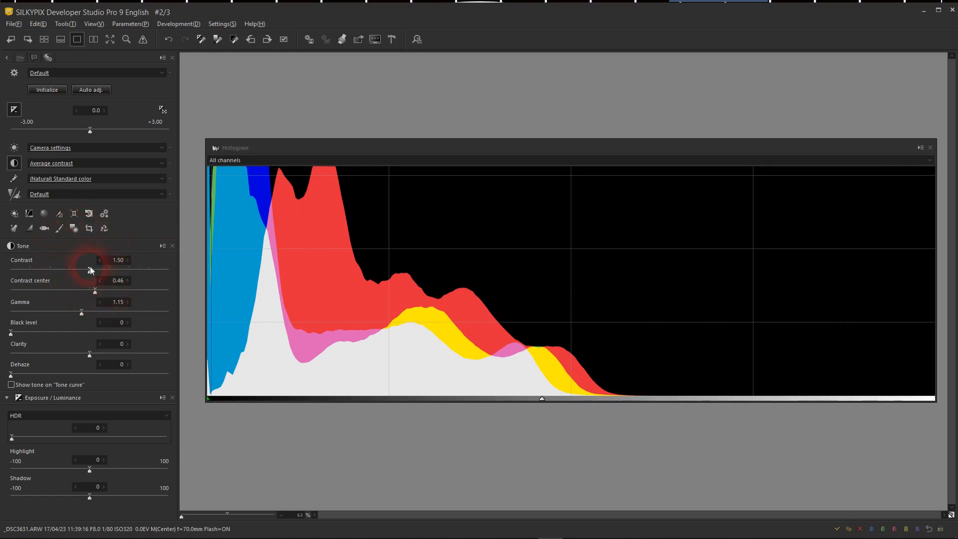
drag(92, 272, 184, 276)
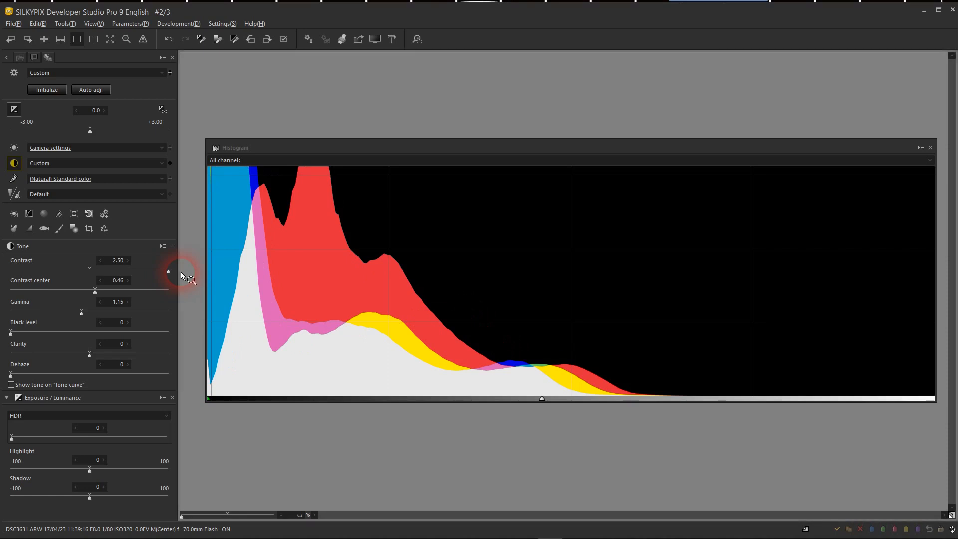
drag(94, 294, 2, 298)
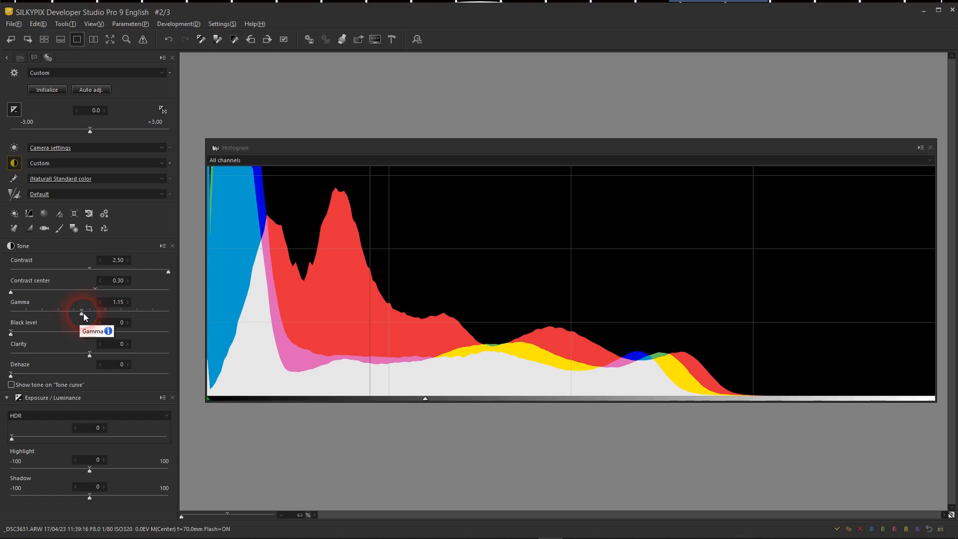
Raise the tone gamma to 1.70.
mouse_move(84, 312)
mouse_down()
mouse_move(13, 314)
mouse_move(130, 328)
mouse_move(130, 313)
mouse_move(90, 315)
mouse_up()
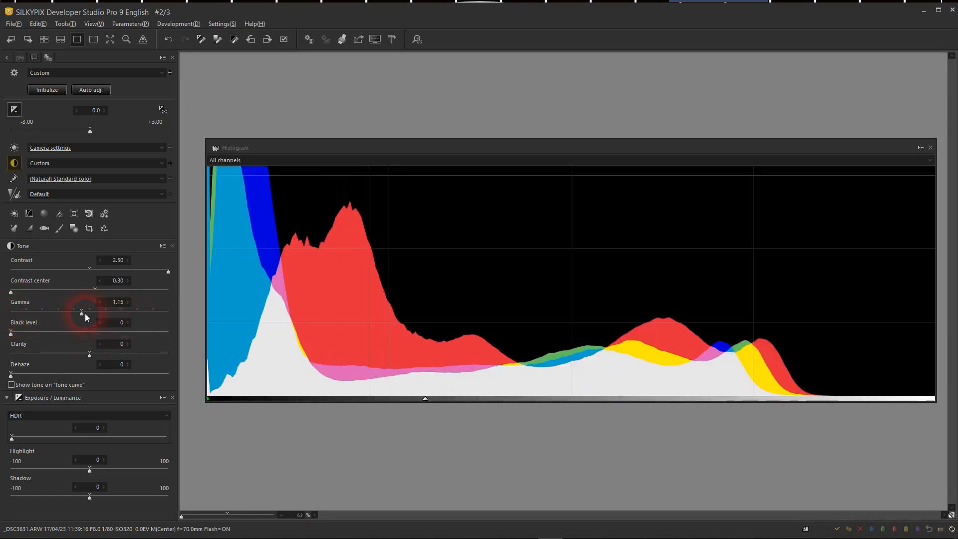
drag(89, 315, 175, 320)
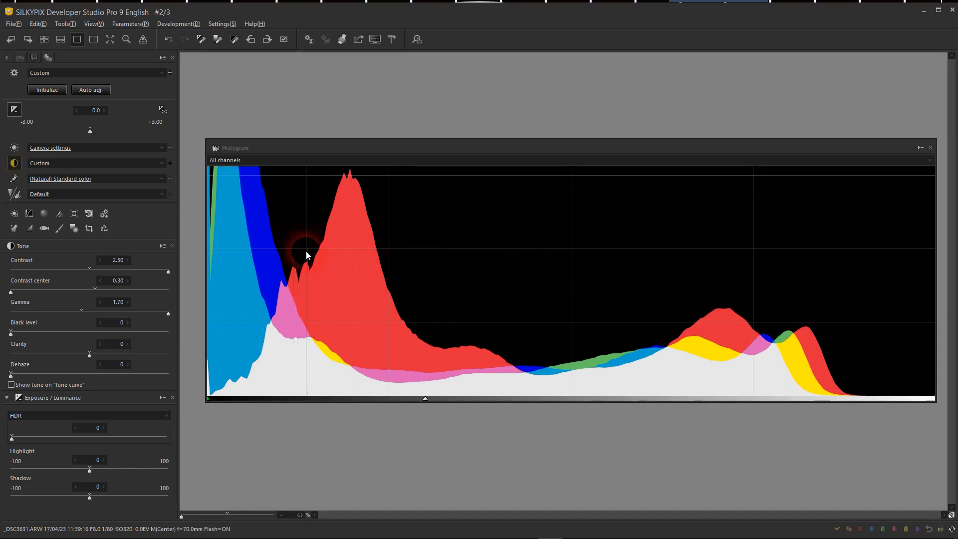
Brighten the photo by setting the exposure bias to +1.30.
click(105, 111)
click(104, 111)
click(104, 111)
click(105, 110)
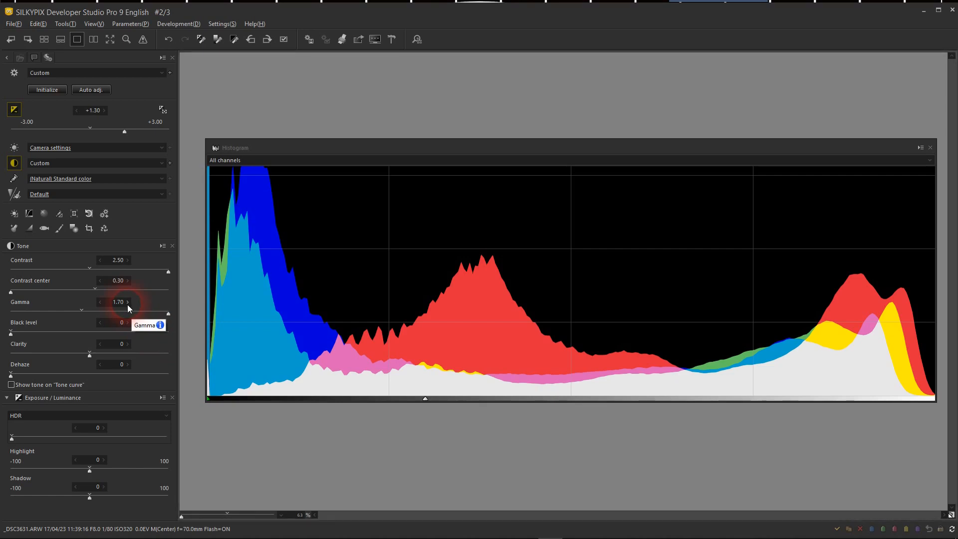
Bring the tone gamma down to 1.15.
scroll(127, 304, down, 1)
scroll(127, 304, down, 9)
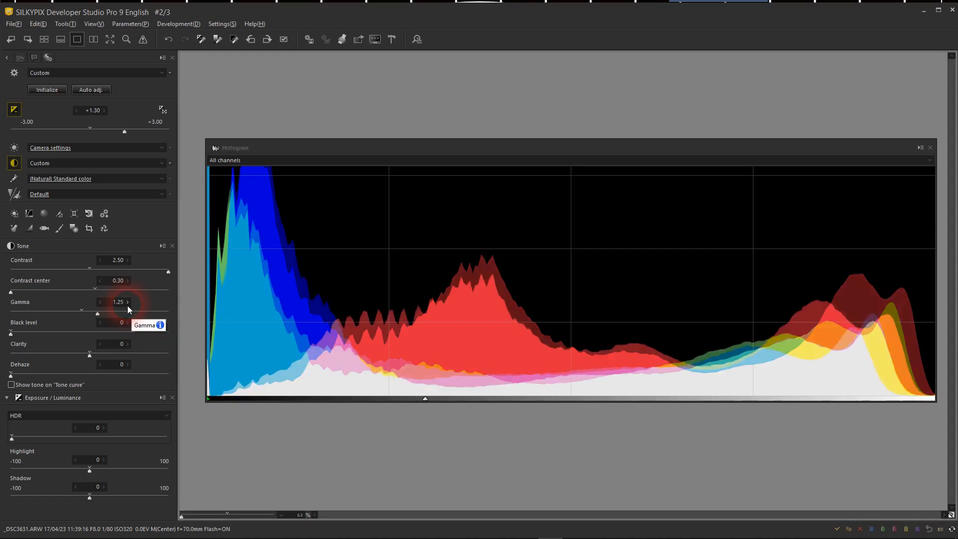
scroll(127, 305, down, 1)
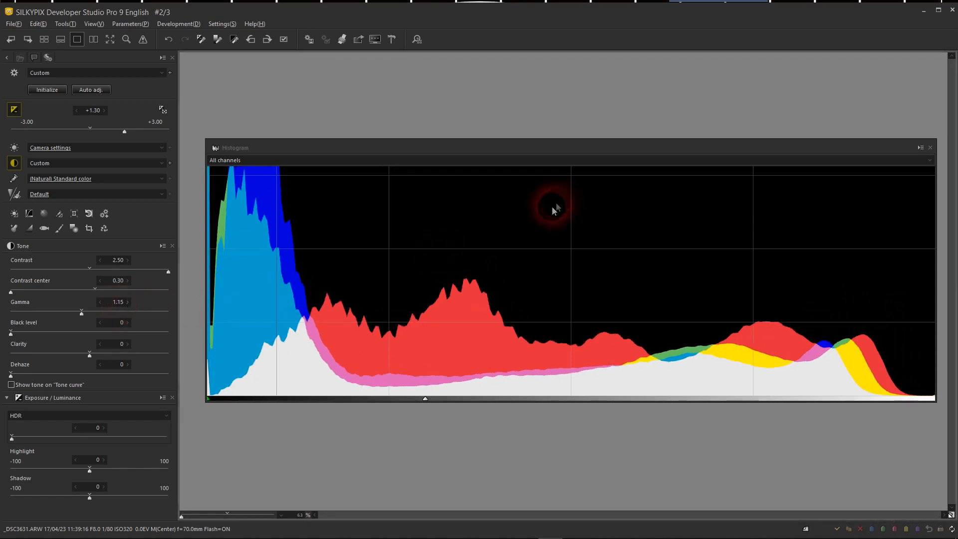
Dock the histogram on the main window's left side and fit the whole photo in the preview.
click(921, 148)
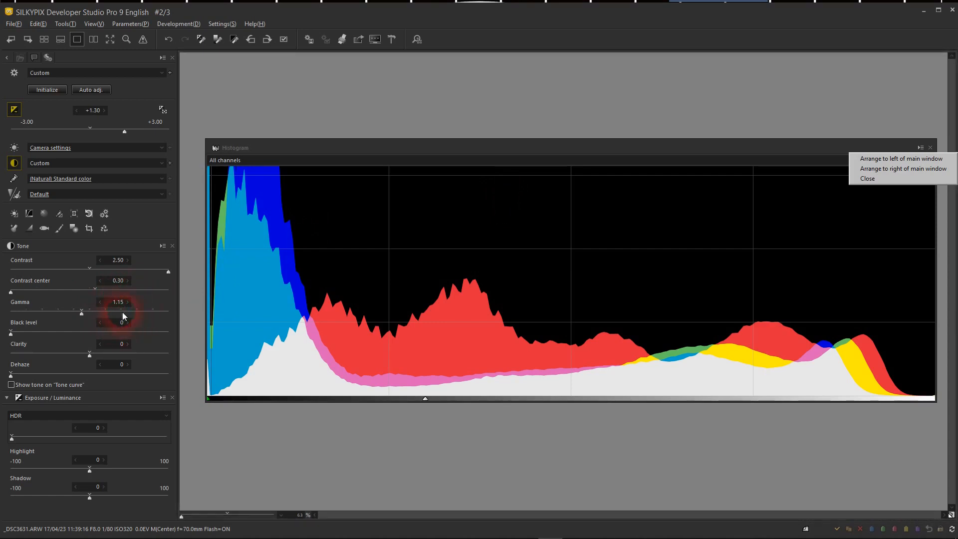
click(903, 159)
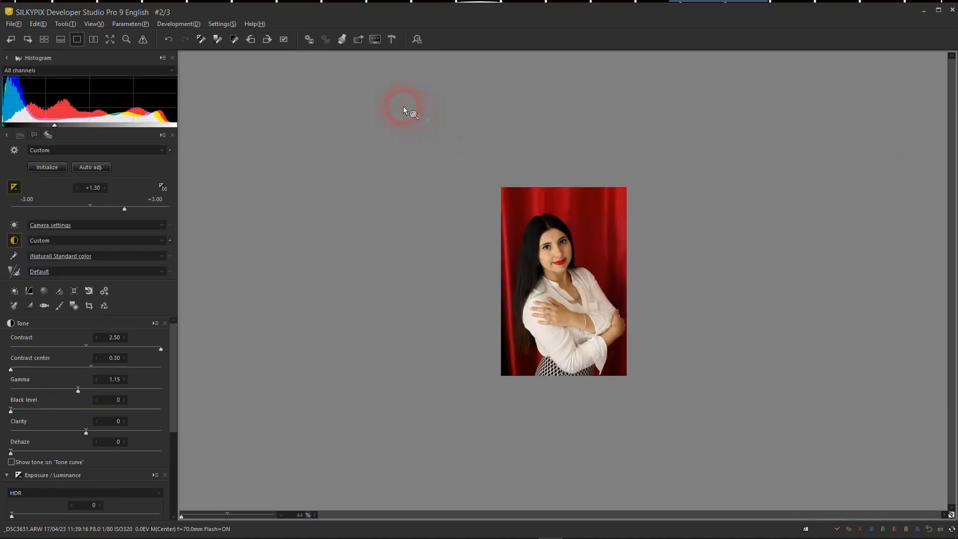
click(97, 25)
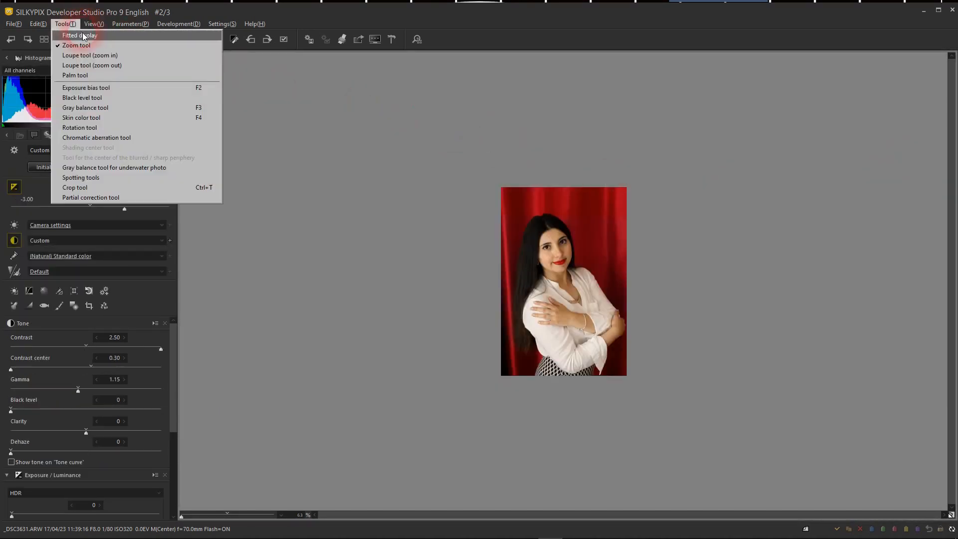
click(85, 38)
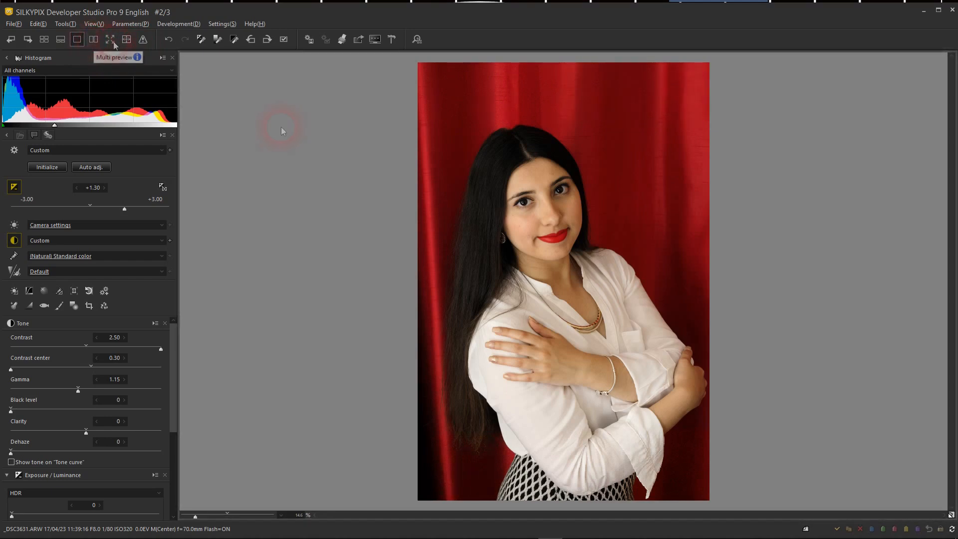
click(949, 516)
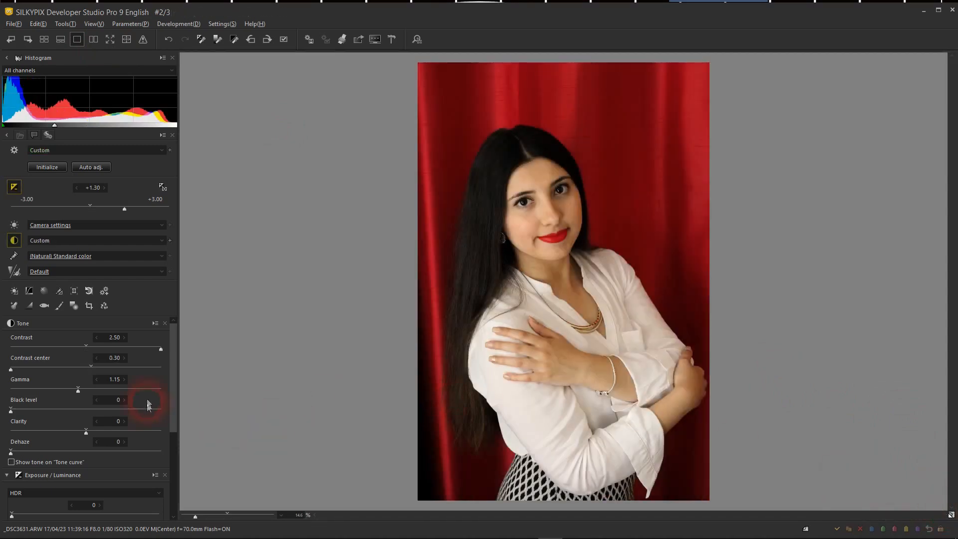
Refine the tone by setting the contrast center to 0.33 and the contrast to 2.35.
click(125, 359)
click(124, 359)
click(124, 358)
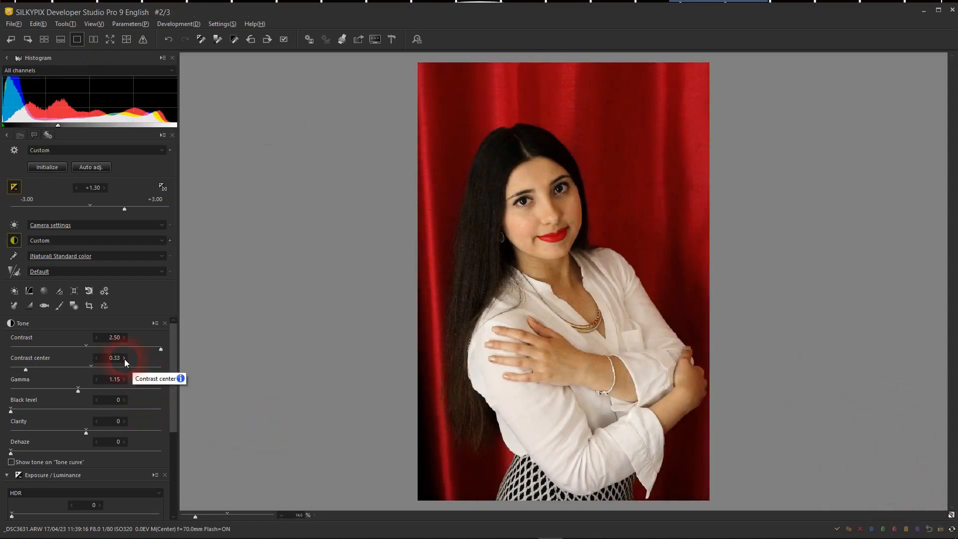
scroll(126, 341, down, 3)
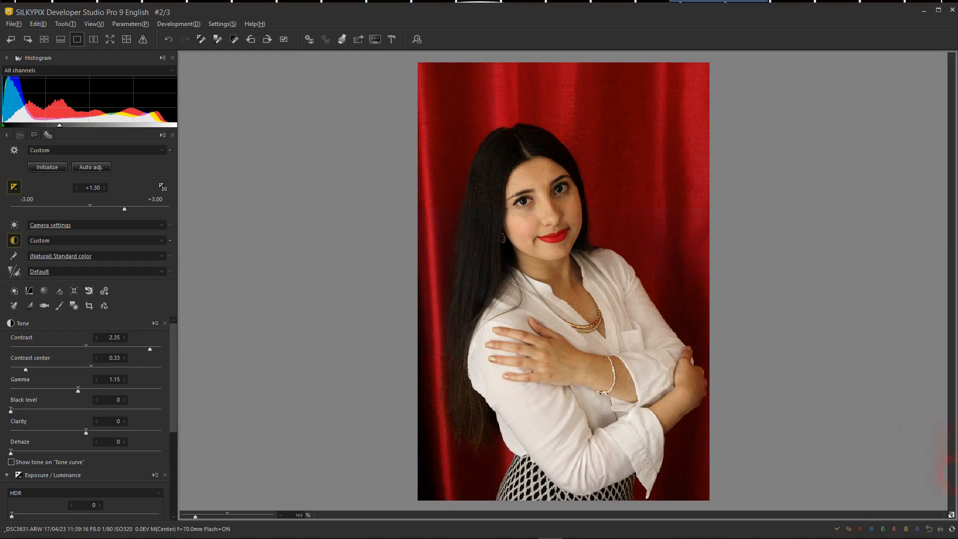
Toggle repeatedly between the default parameters and the current edit to compare the photo before and after.
click(951, 515)
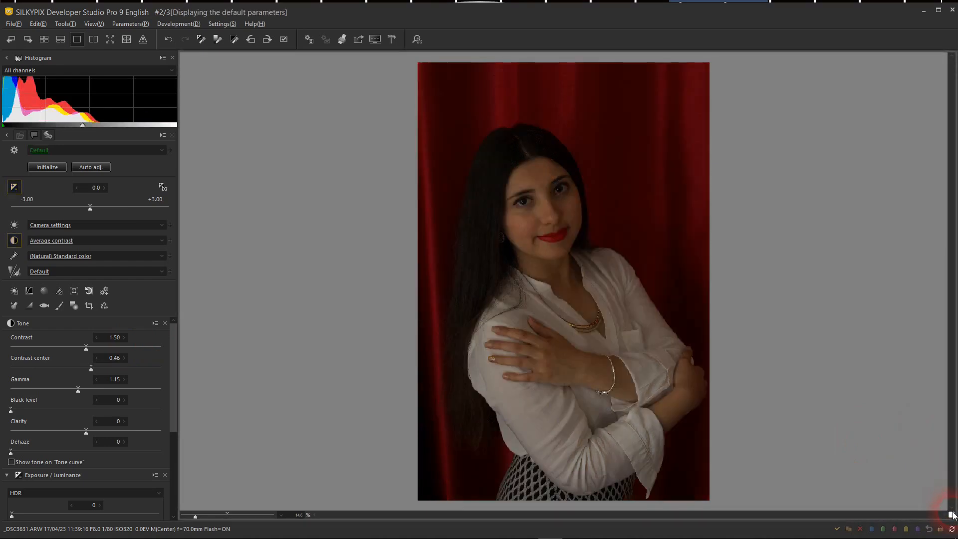
click(950, 515)
click(950, 515)
click(951, 515)
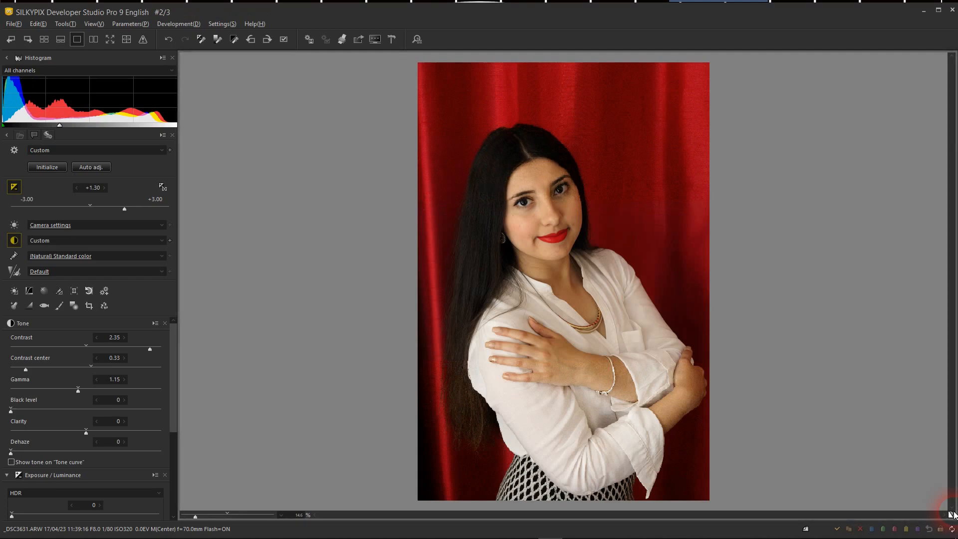
click(951, 515)
click(950, 515)
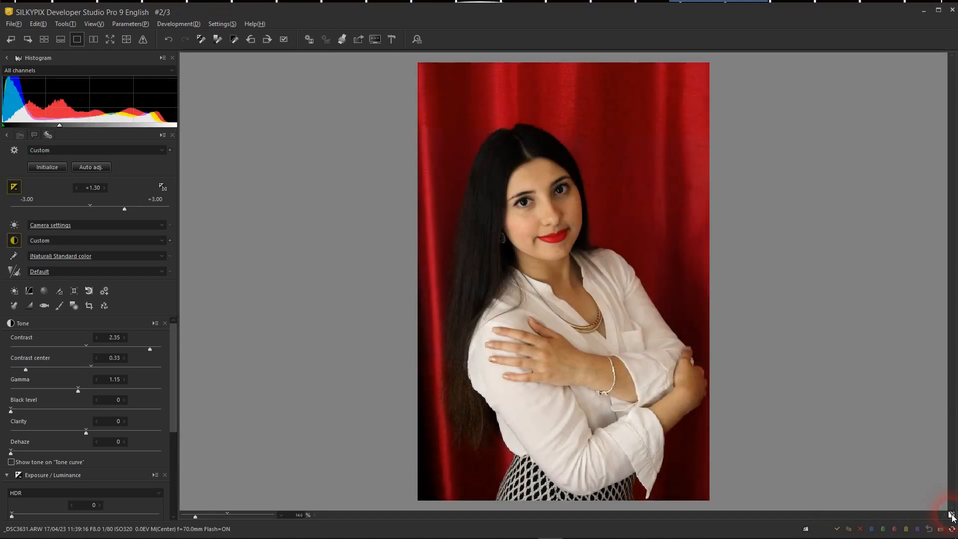
click(951, 515)
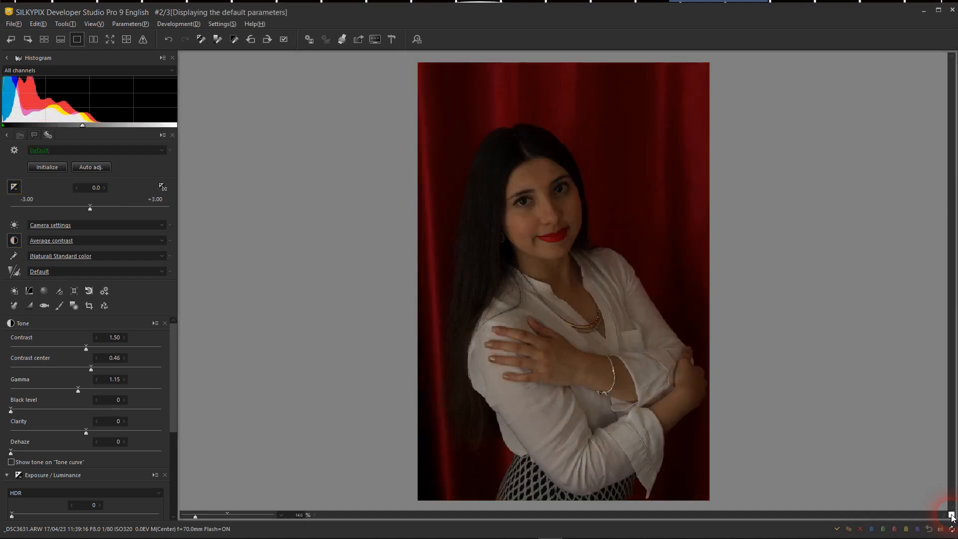
click(950, 515)
click(951, 515)
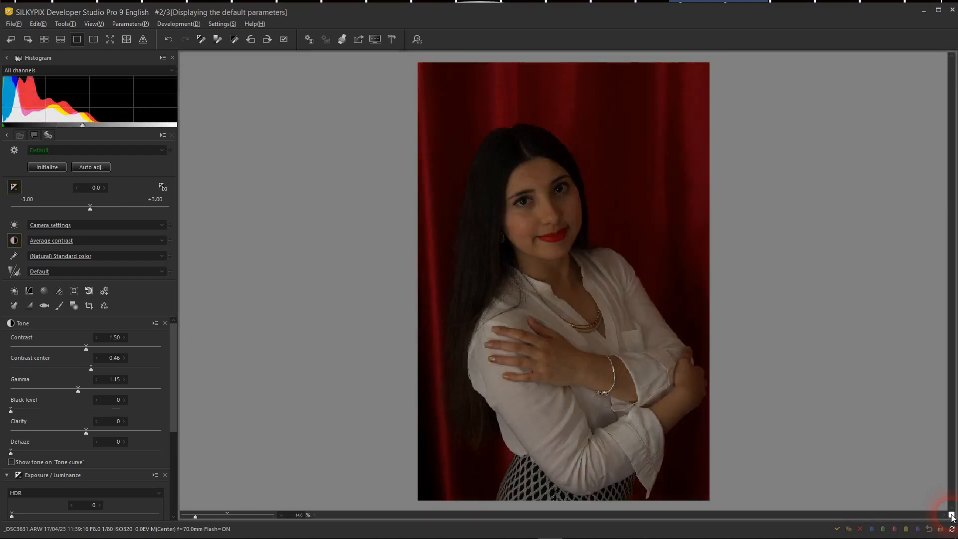
click(951, 516)
click(951, 515)
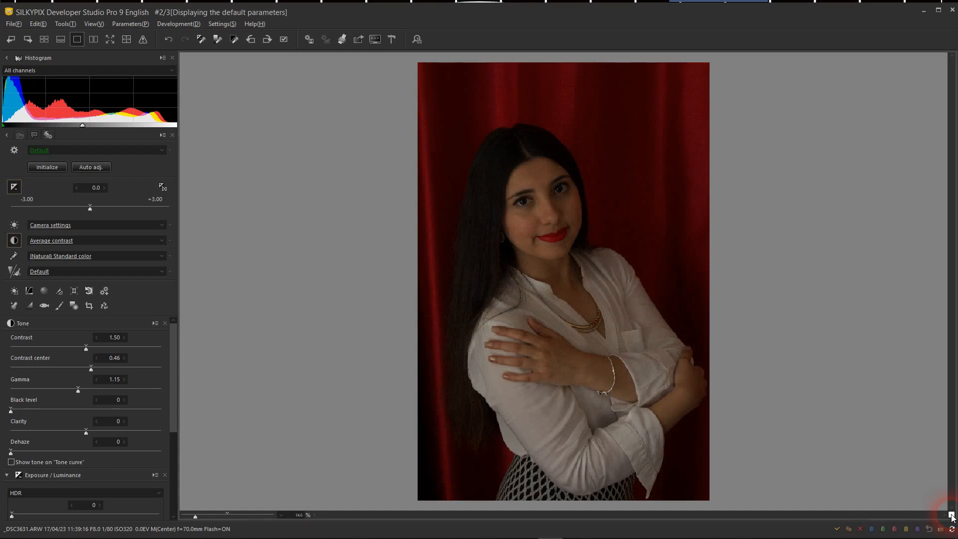
click(951, 515)
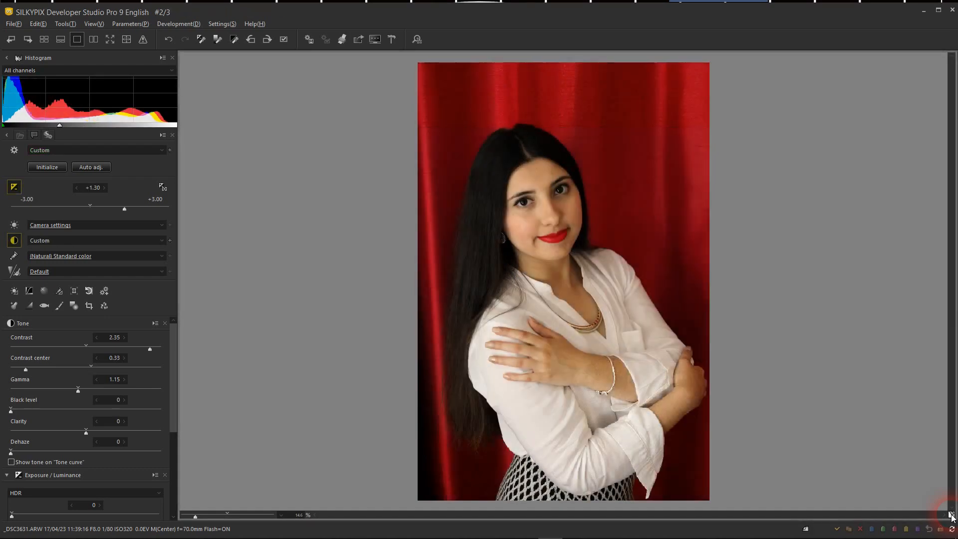
Compare the red-curtain portrait with its default parameters once more and raise its contrast center to 0.36.
click(951, 515)
click(951, 516)
click(120, 361)
click(119, 361)
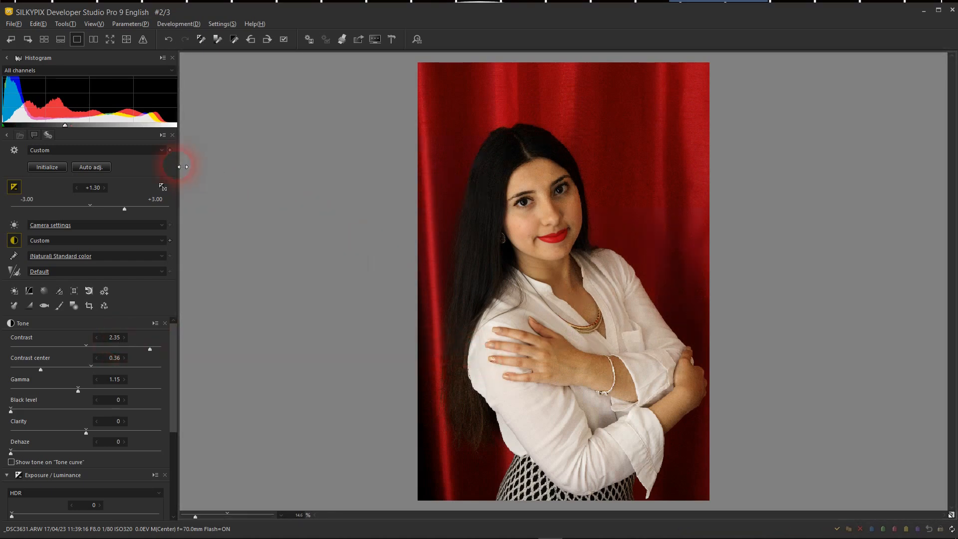
Go to the next photo, the overexposed outdoor portrait, and set its output color space to AdobeRGB in the development settings.
click(28, 40)
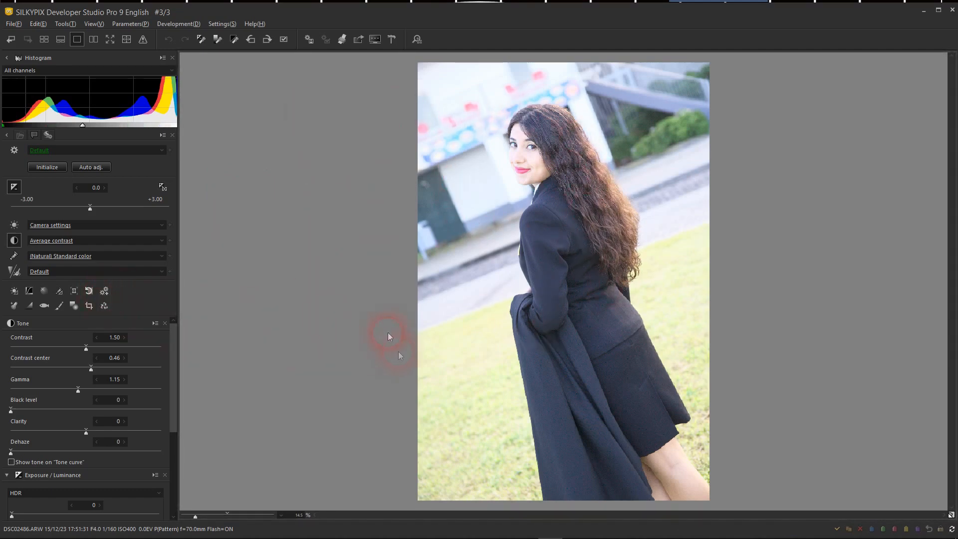
click(104, 291)
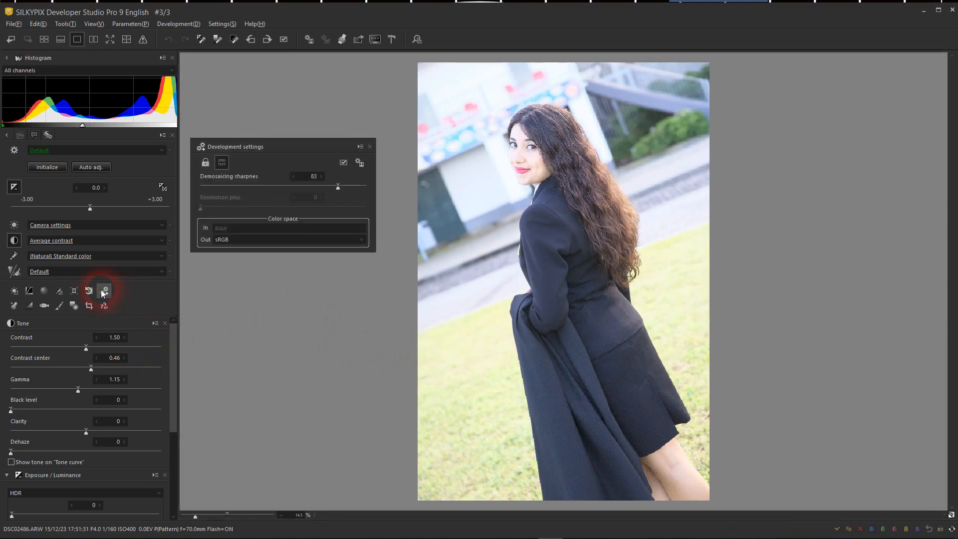
click(306, 324)
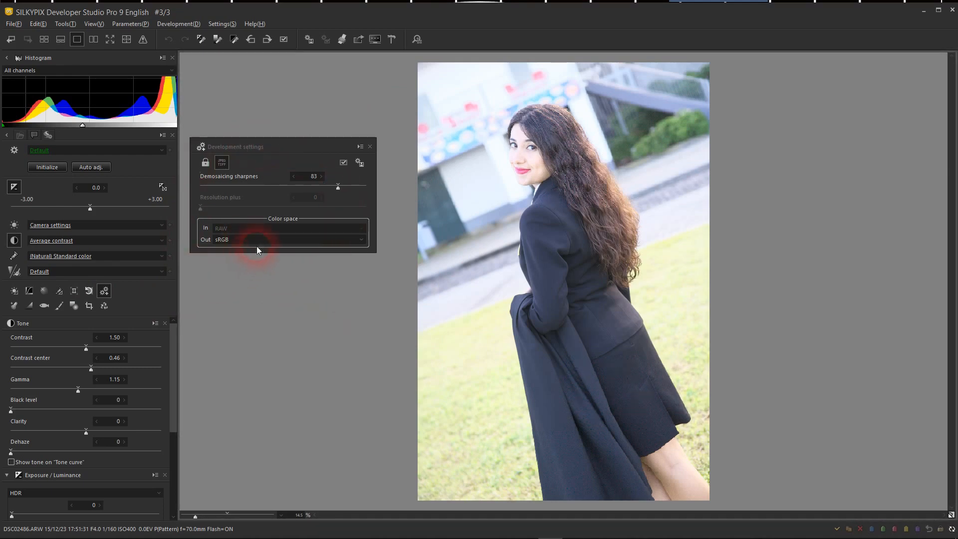
click(316, 245)
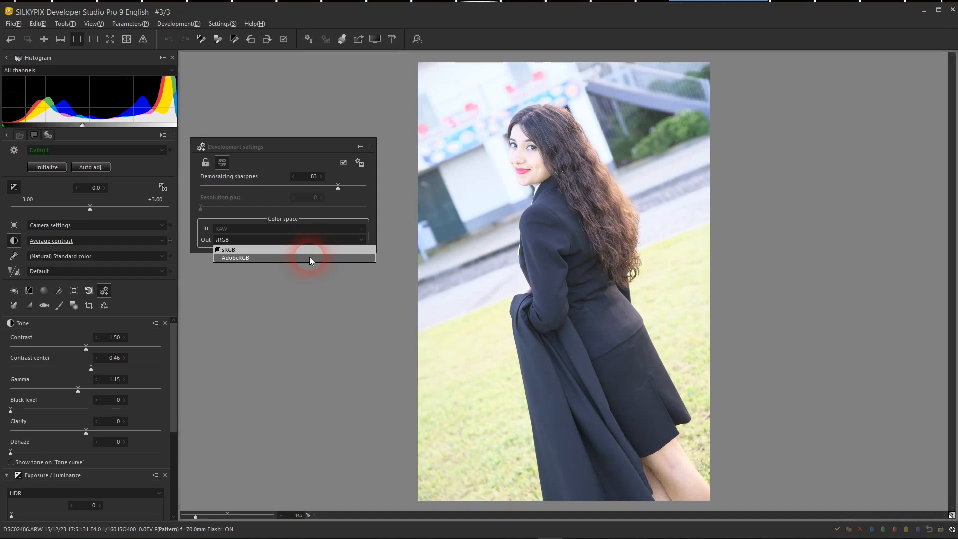
click(310, 256)
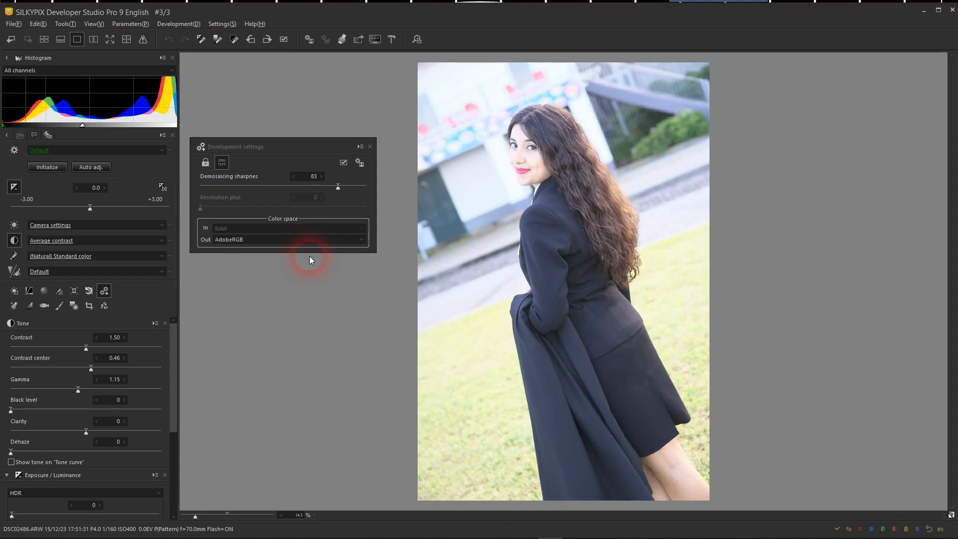
click(370, 147)
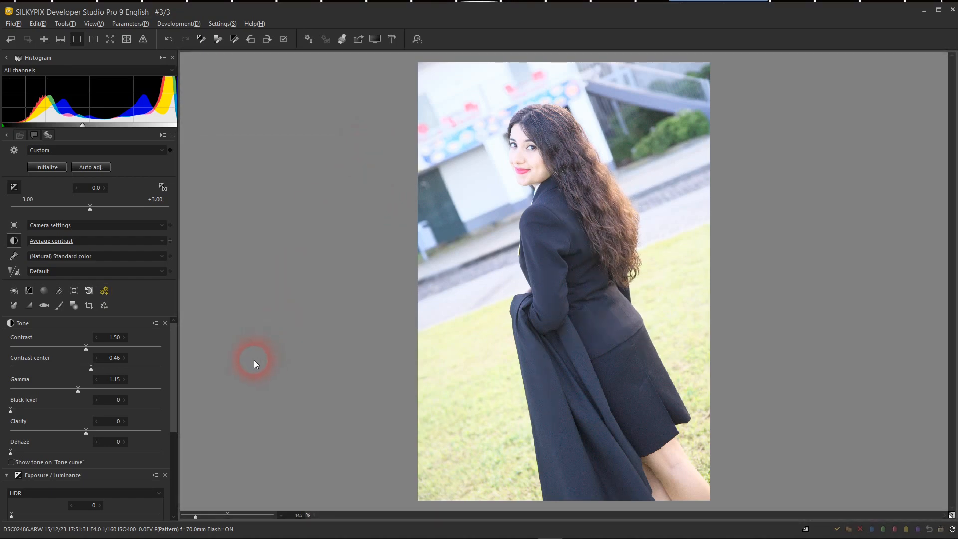
Push the outdoor portrait's tone to contrast 2.50, contrast center 0.30 and gamma 1.70.
drag(87, 350, 196, 368)
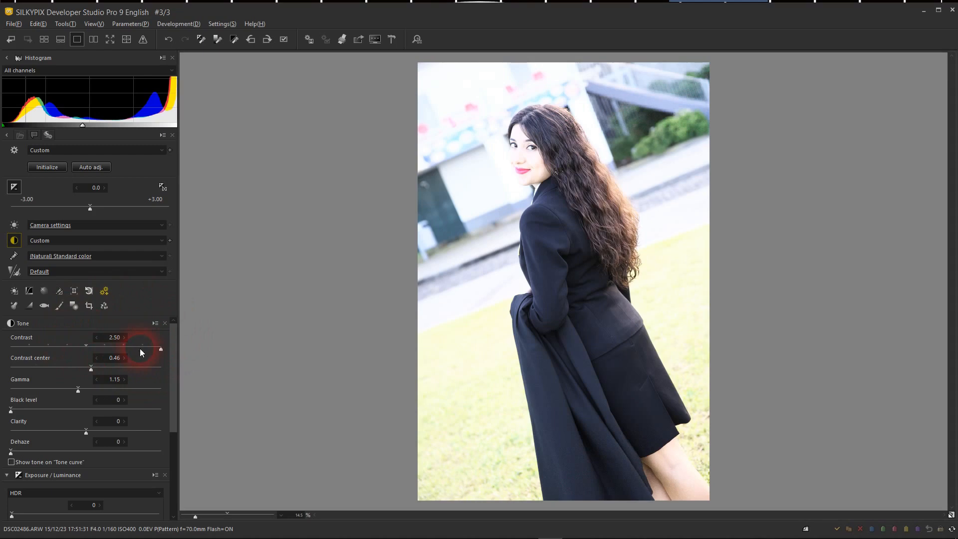
click(125, 338)
click(124, 338)
scroll(125, 339, down, 6)
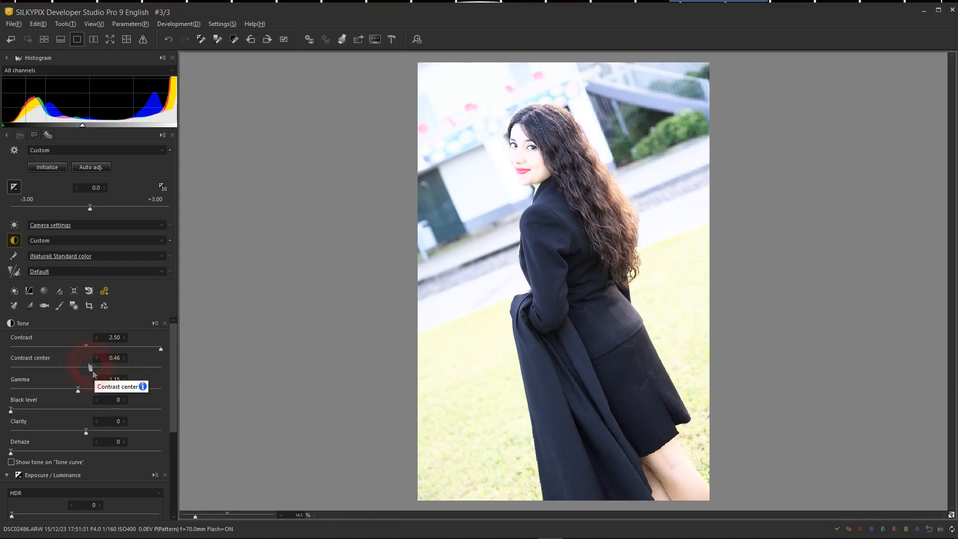
drag(91, 370, 2, 370)
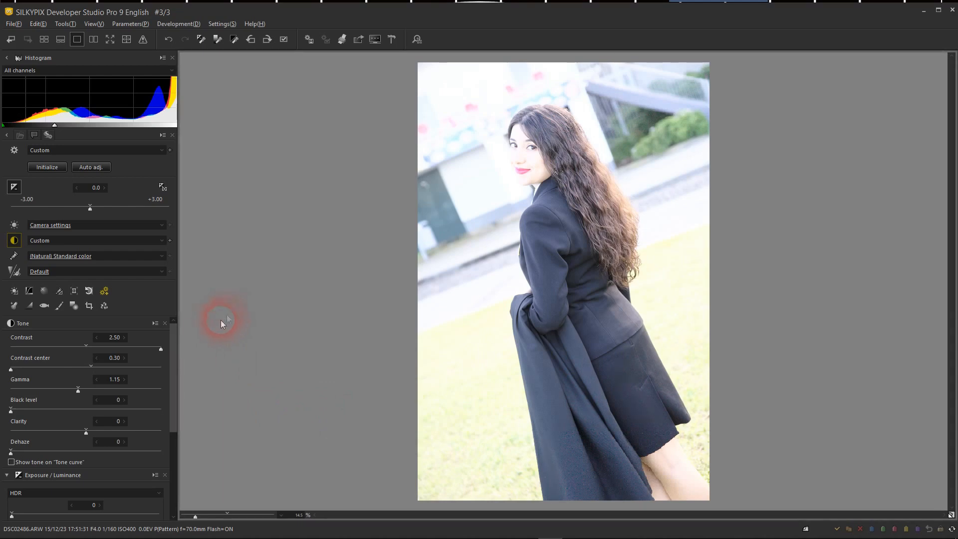
drag(87, 395, 168, 412)
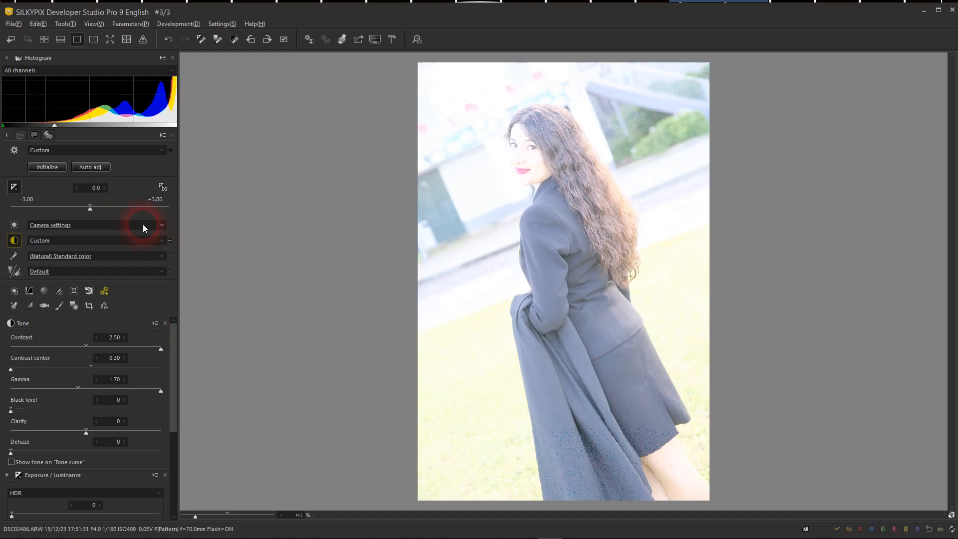
Lower the exposure bias to -2.80 and refine the tone to gamma 1.45, contrast center 0.36 and contrast 2.35.
drag(89, 206, 17, 208)
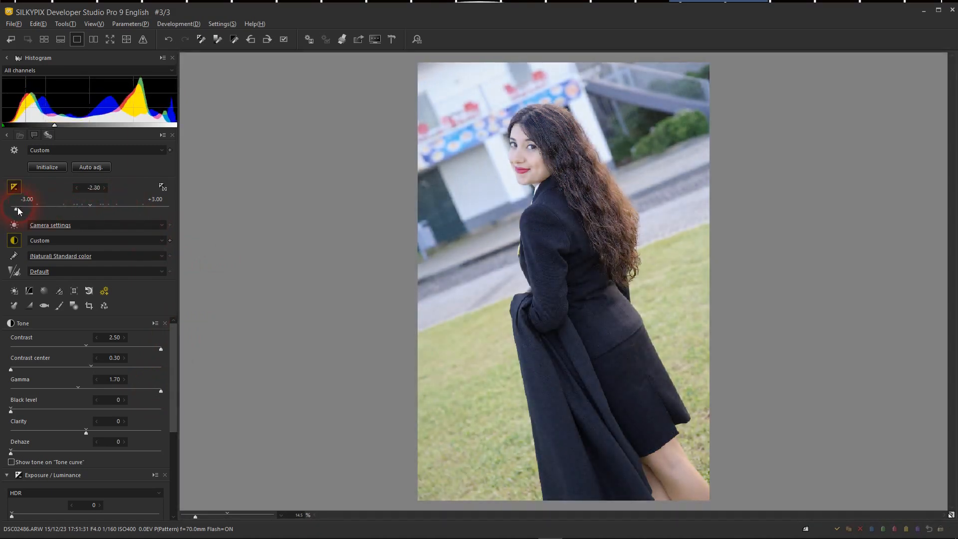
click(55, 124)
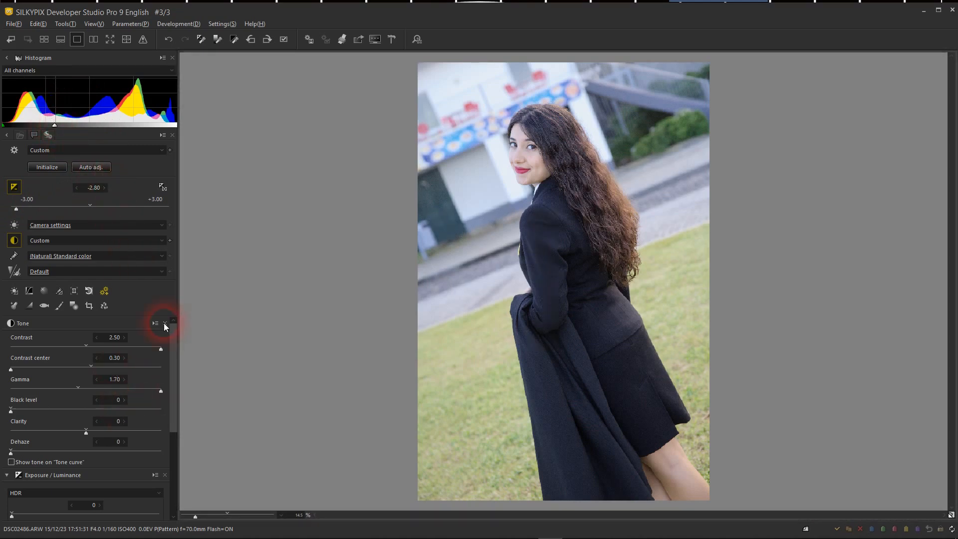
scroll(125, 378, down, 5)
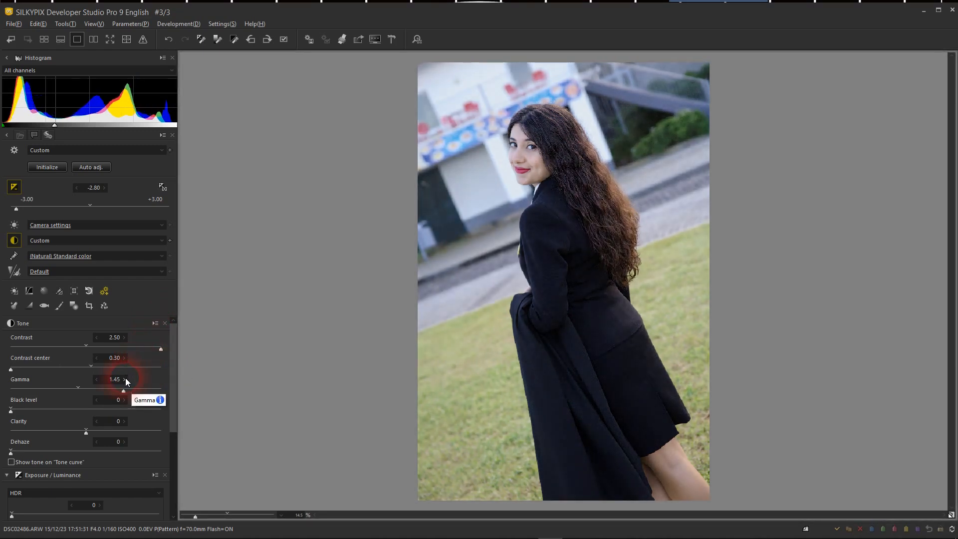
scroll(128, 356, up, 7)
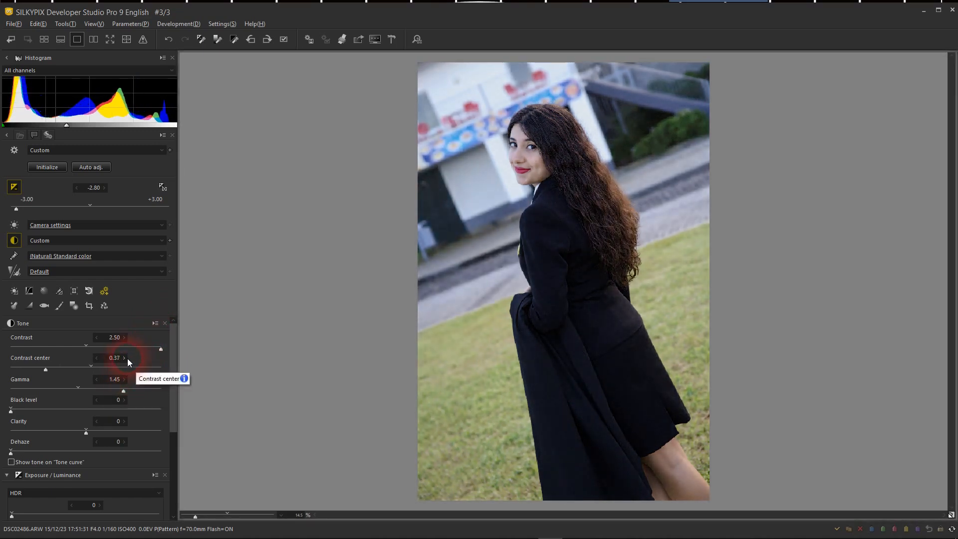
scroll(127, 358, down, 1)
scroll(126, 341, down, 3)
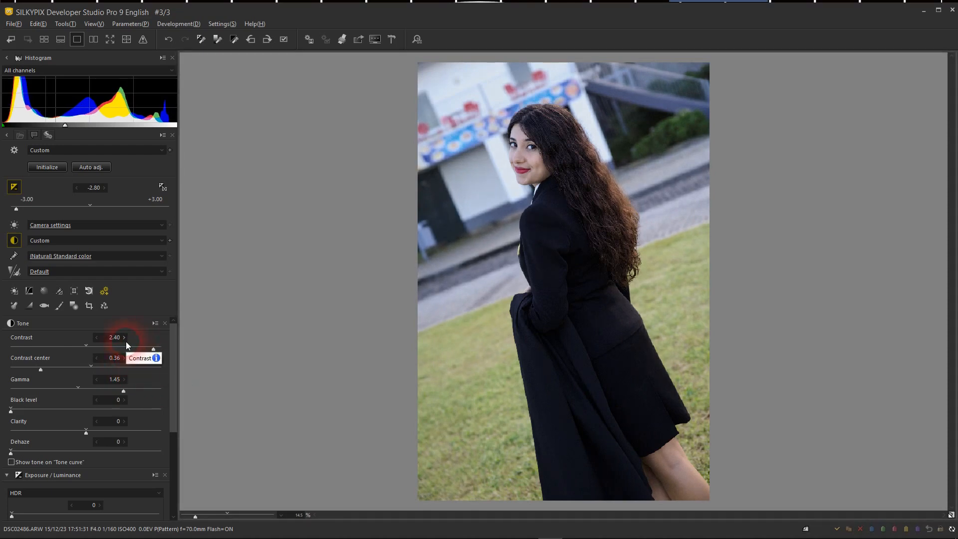
Apply the Fine shade (8000K) white balance and adjust it to color deflection 8 and color temperature 8500.
click(127, 225)
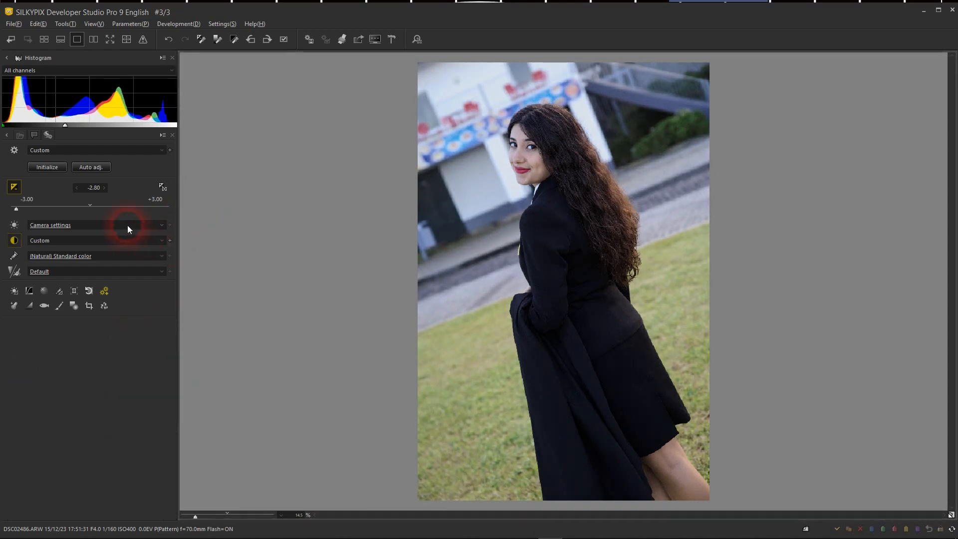
click(92, 306)
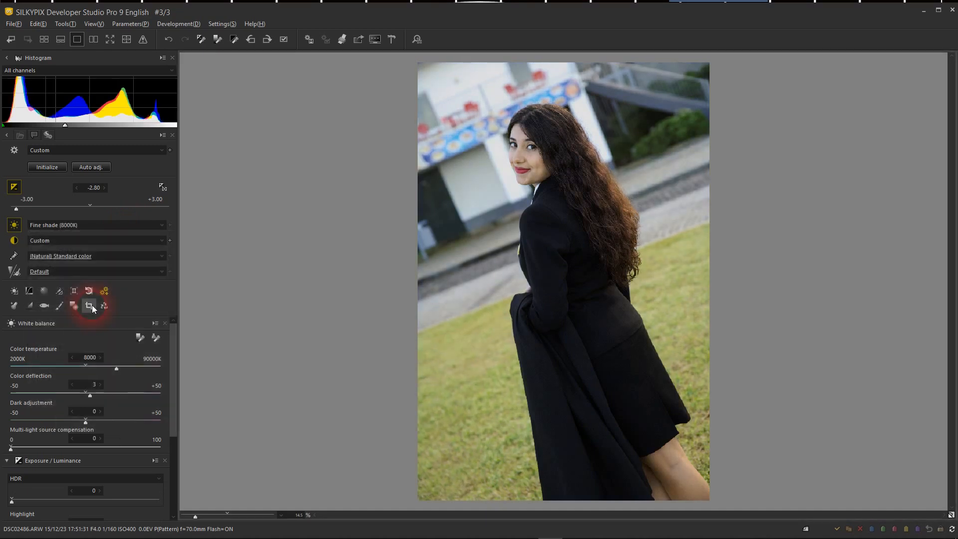
scroll(98, 383, up, 3)
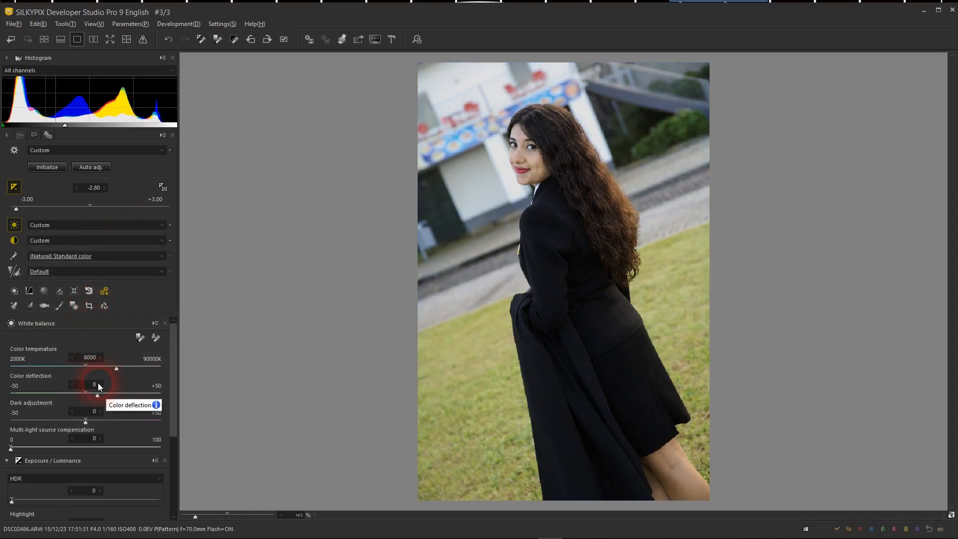
scroll(98, 359, up, 2)
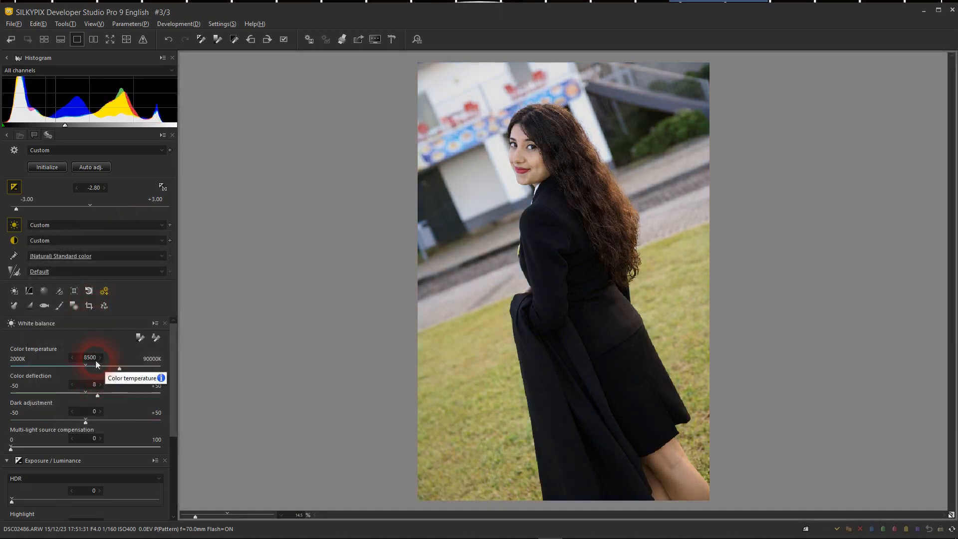
Enable shading correction in the lens aberration controller with an angle of 55 degrees and close the controller.
click(74, 291)
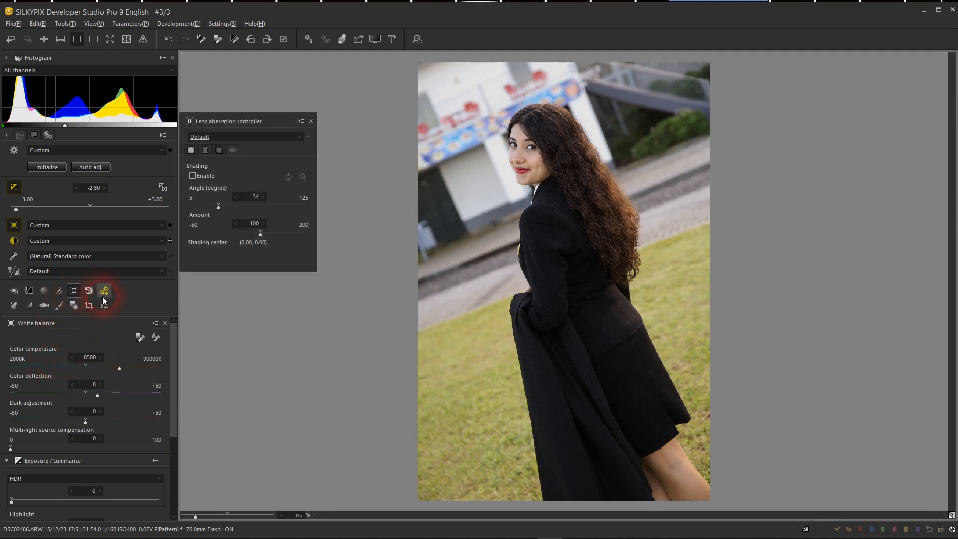
mouse_move(221, 208)
mouse_down()
mouse_move(249, 209)
mouse_move(239, 210)
mouse_up()
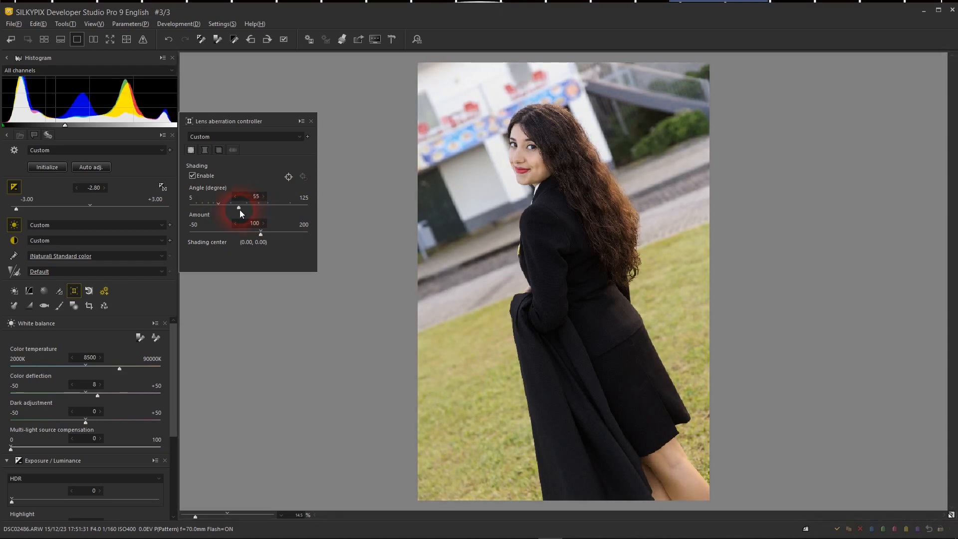
click(312, 121)
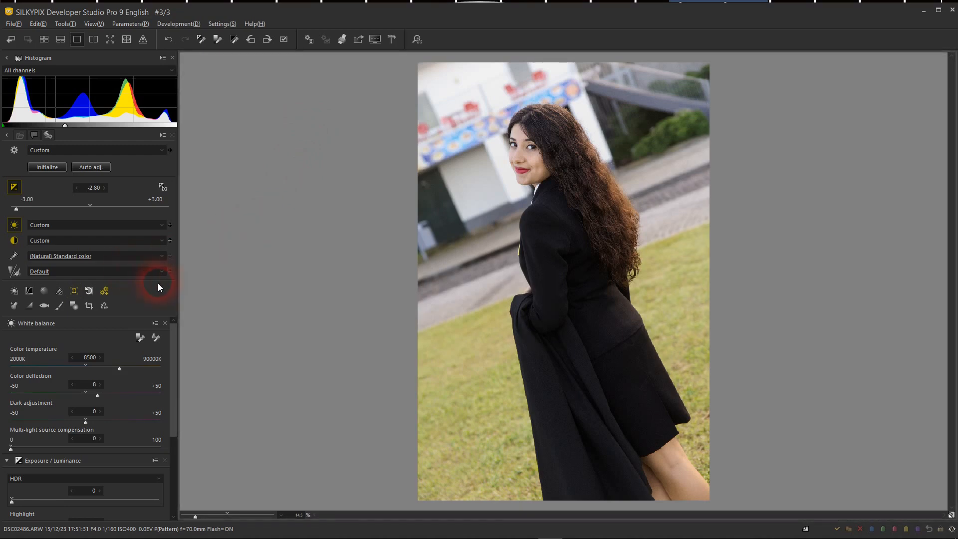
Fine-tune the outdoor portrait's tone with gamma 1.50 and contrast center 0.39.
click(14, 240)
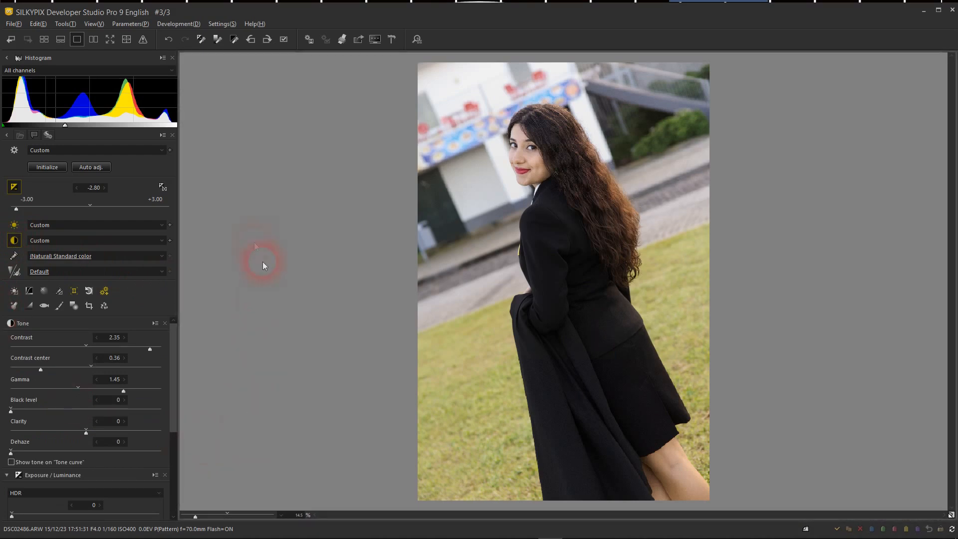
click(124, 379)
click(123, 380)
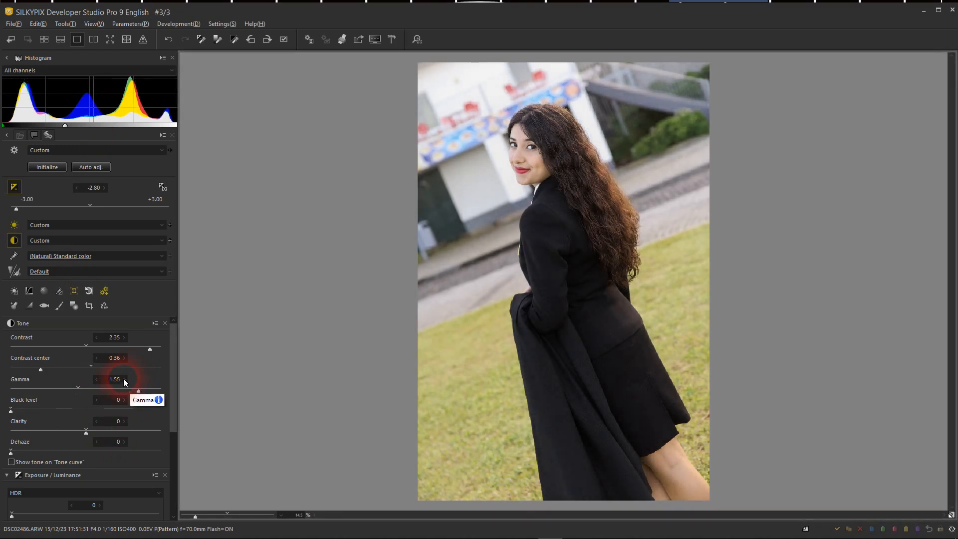
scroll(124, 379, down, 1)
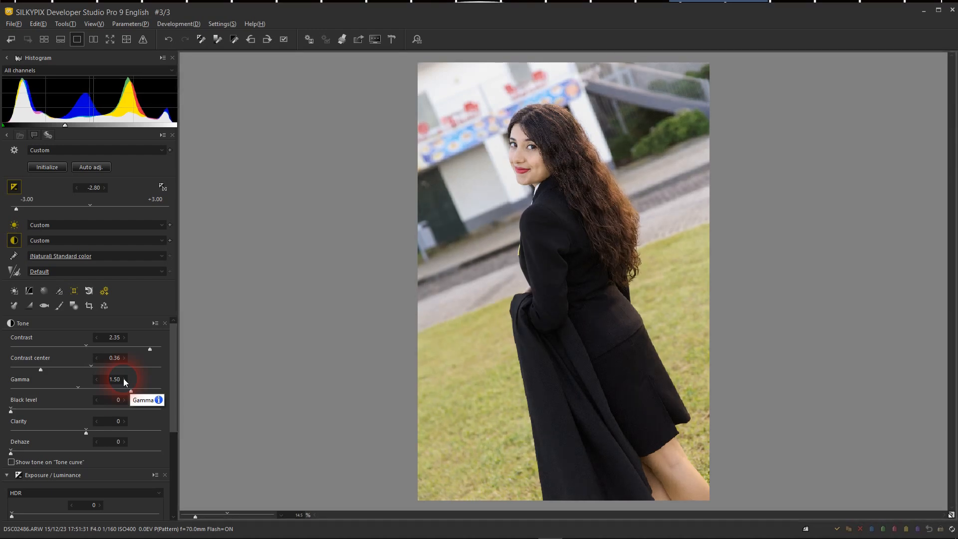
click(122, 359)
click(122, 358)
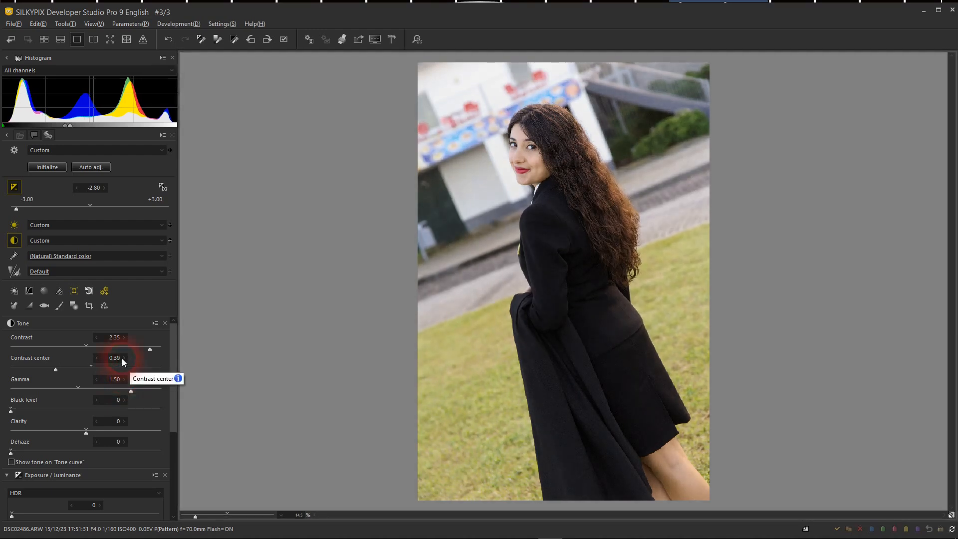
click(122, 358)
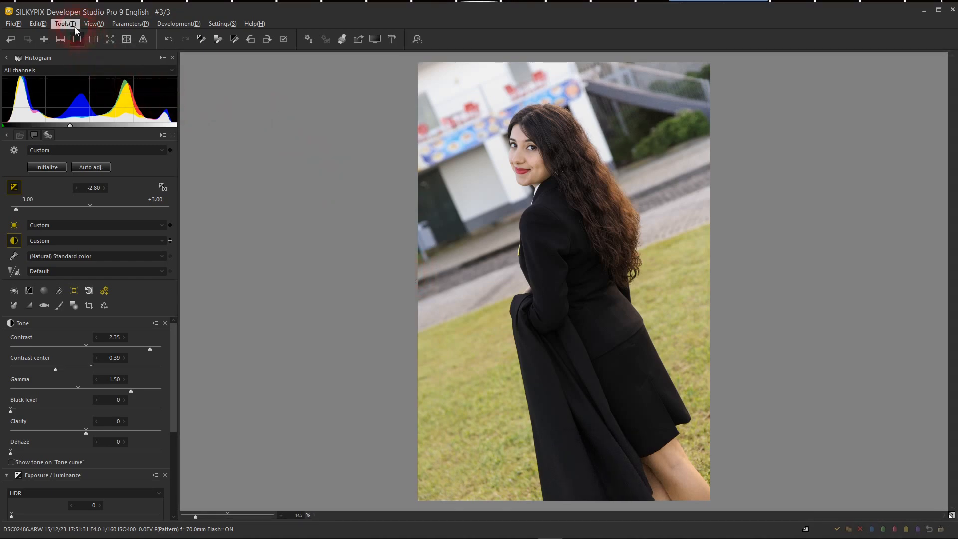
Go back two photos to the church landscape and check its output color space in the development settings.
click(10, 39)
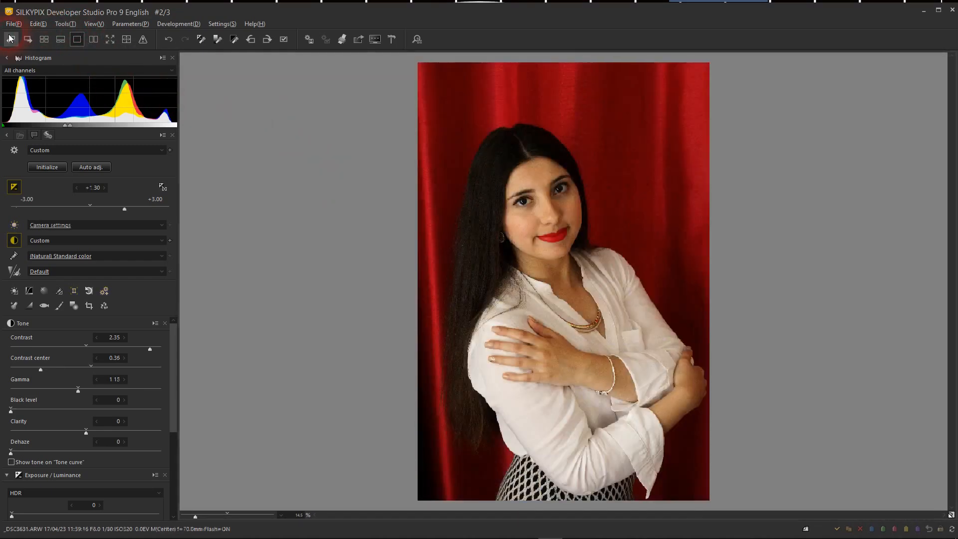
click(10, 39)
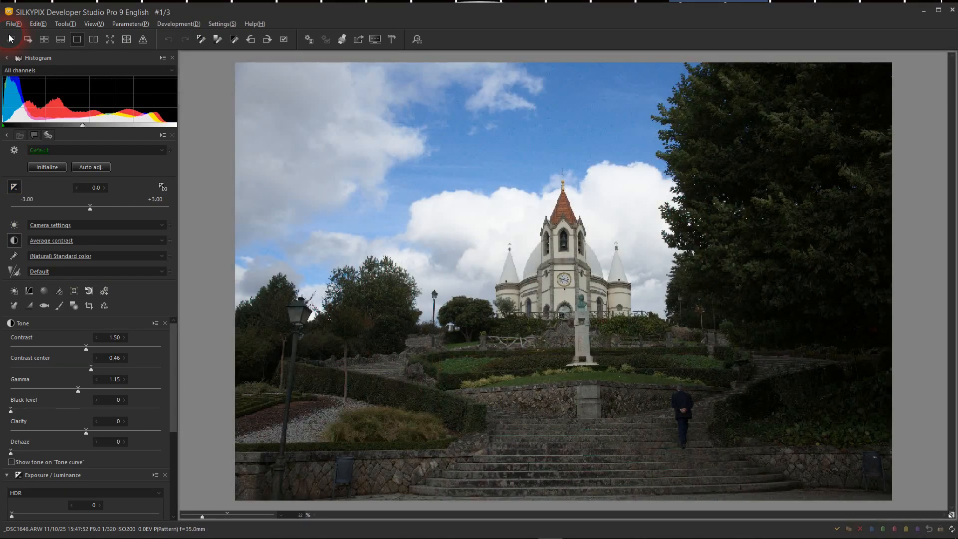
click(103, 291)
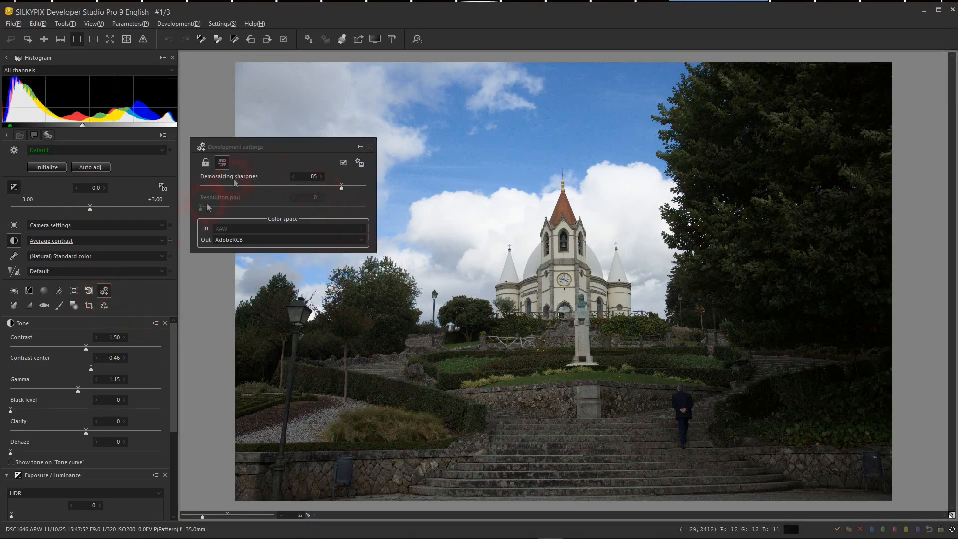
click(370, 146)
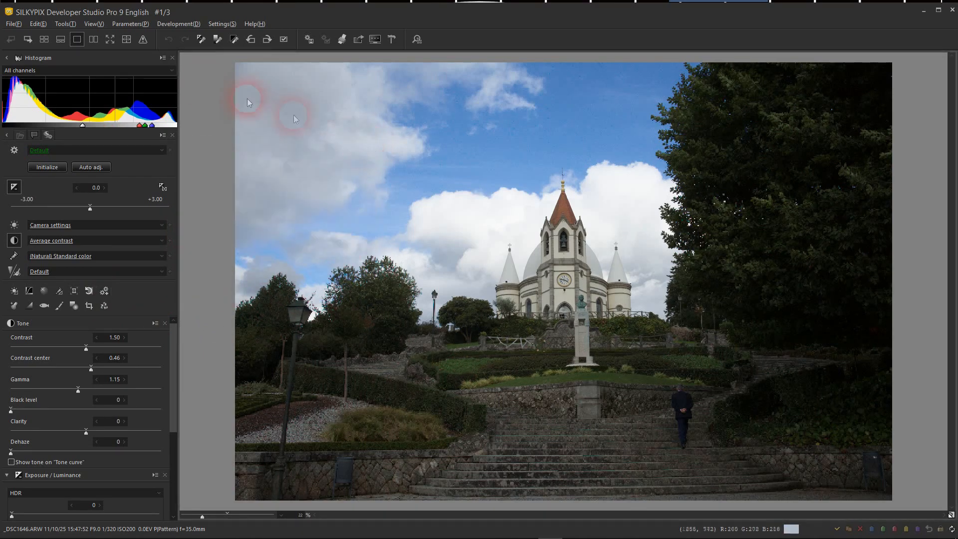
Show the church photo in side-by-side previews and set contrast 2.50, contrast center 0.30, gamma 1.70 and exposure bias -1.0.
click(96, 39)
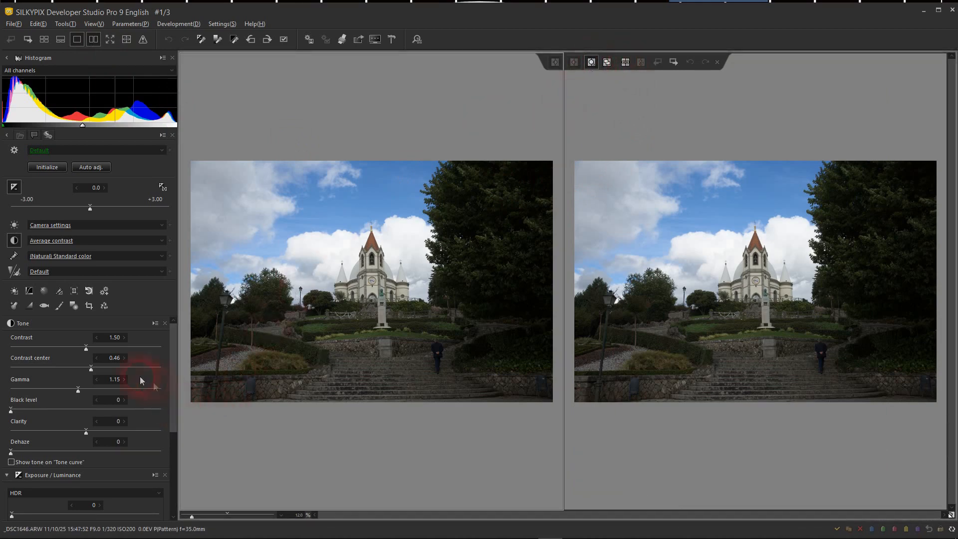
drag(92, 368, 181, 353)
drag(78, 389, 189, 414)
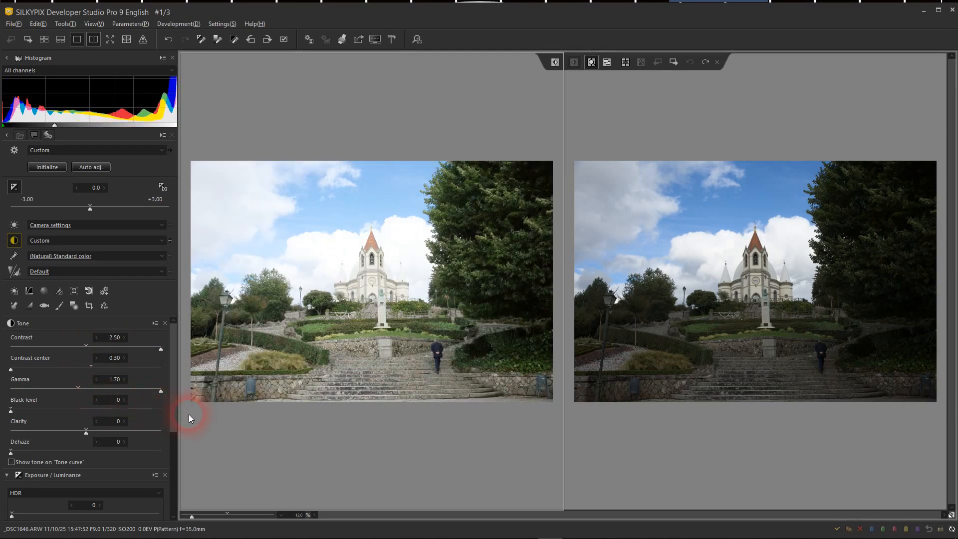
drag(85, 217, 64, 210)
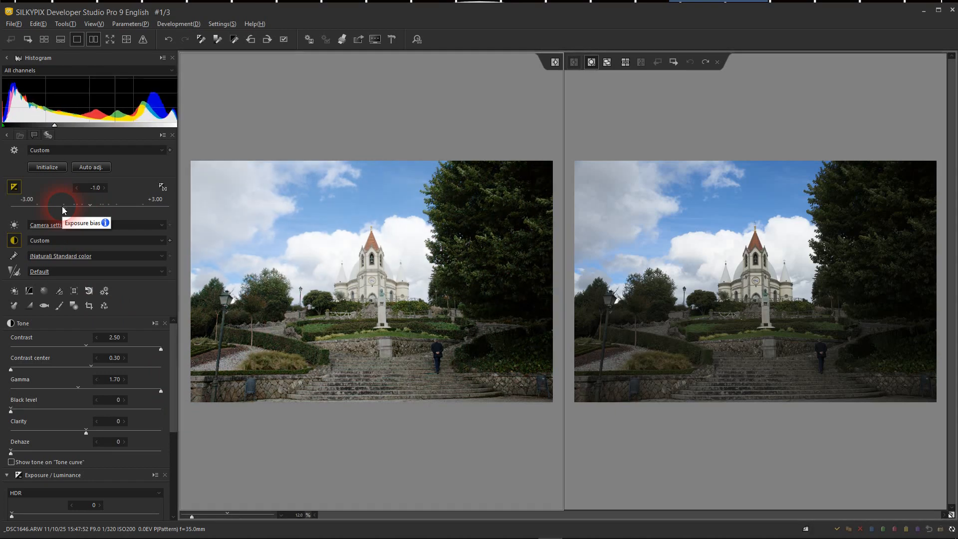
Lower the exposure bias to -1.30 and set the white balance to color temperature 5750 and color deflection 1.
scroll(64, 210, down, 4)
scroll(64, 210, up, 1)
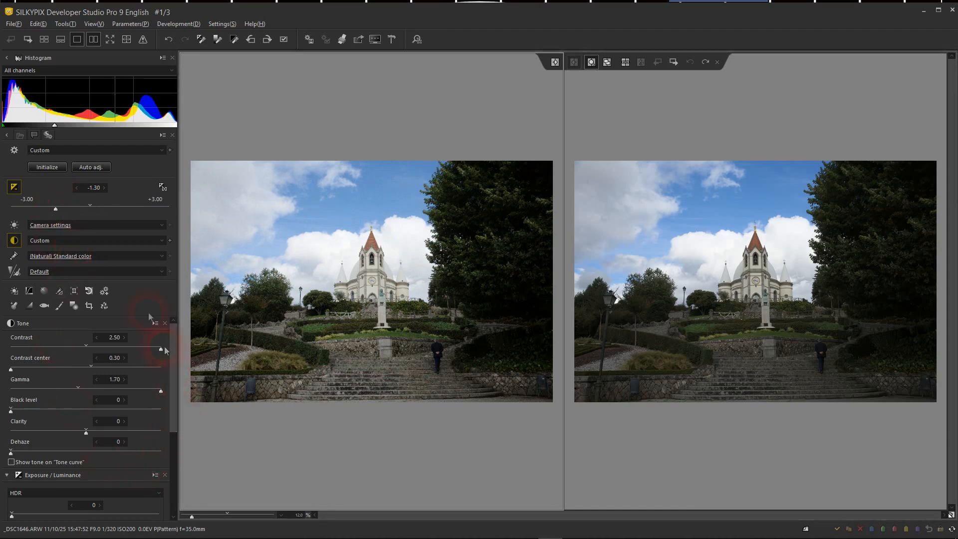
click(18, 228)
scroll(99, 361, up, 1)
scroll(99, 361, up, 3)
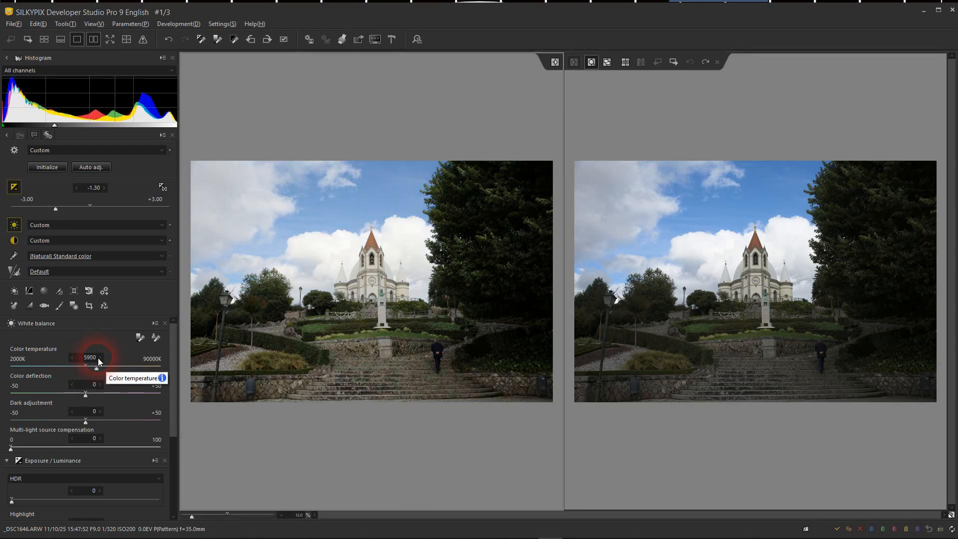
scroll(97, 358, down, 2)
scroll(98, 358, down, 2)
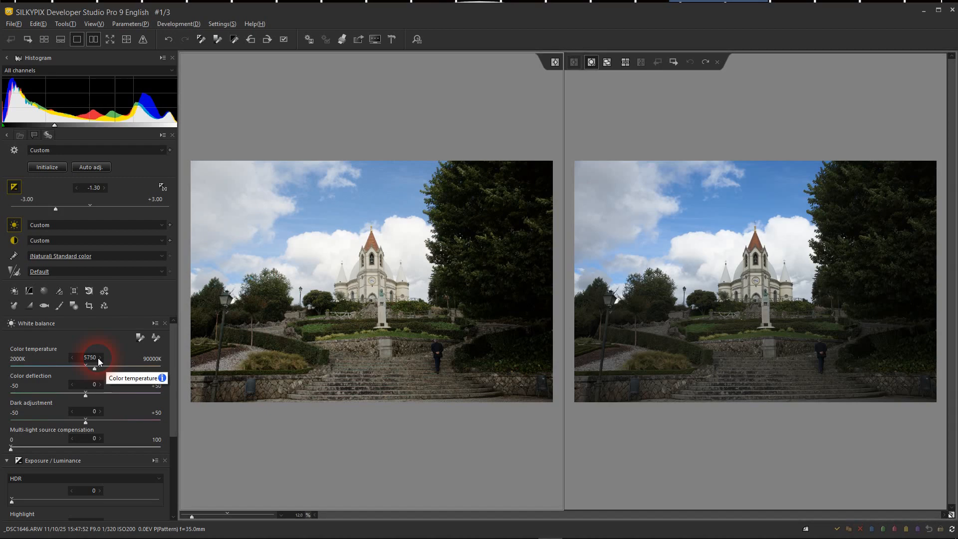
scroll(100, 384, up, 1)
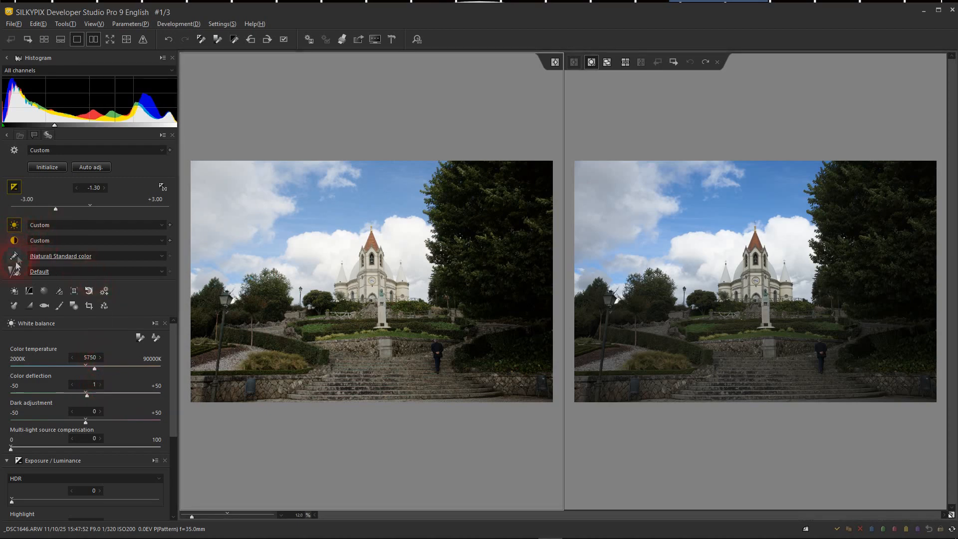
Brighten the church photo's dark areas with Dodge at 33 and Shadow at 46 in the exposure and luminance settings.
click(14, 240)
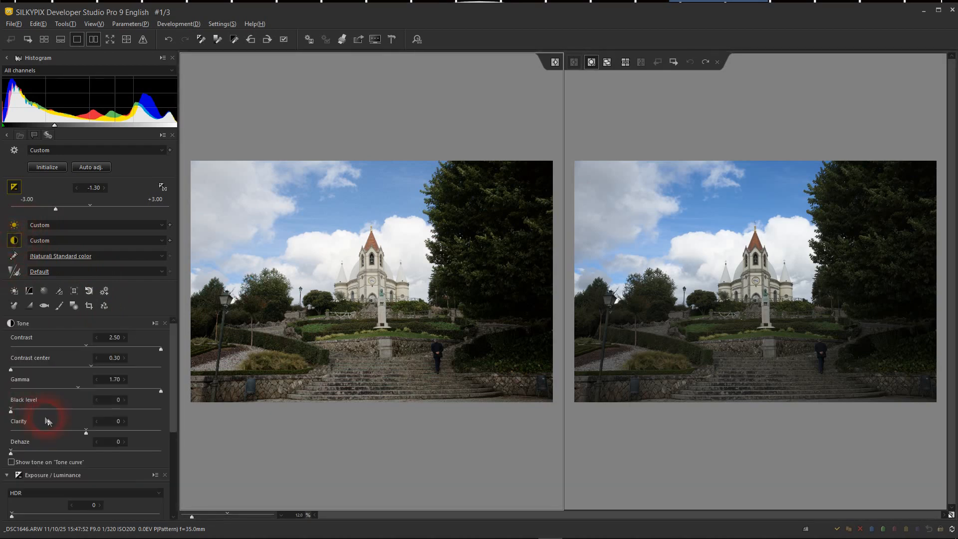
drag(175, 428, 169, 495)
drag(88, 452, 109, 451)
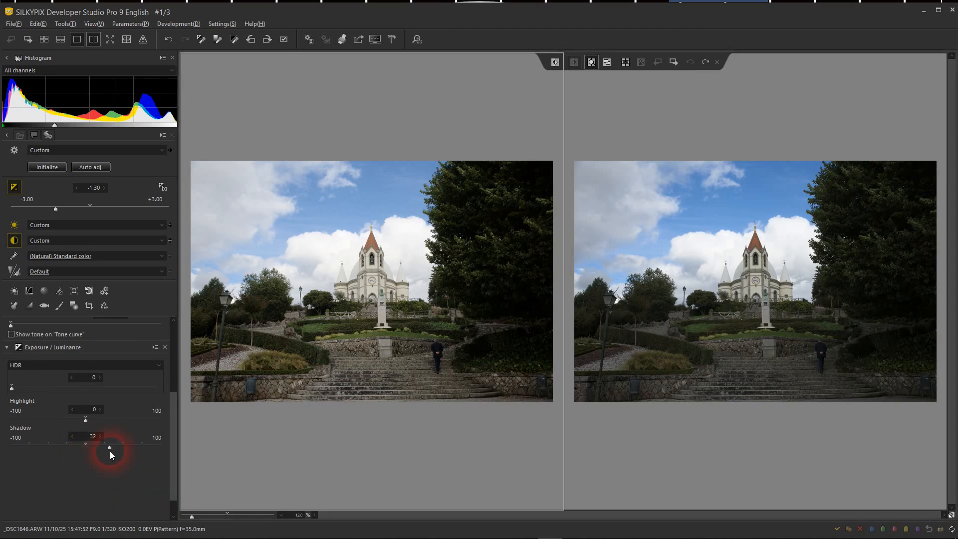
click(31, 367)
click(32, 382)
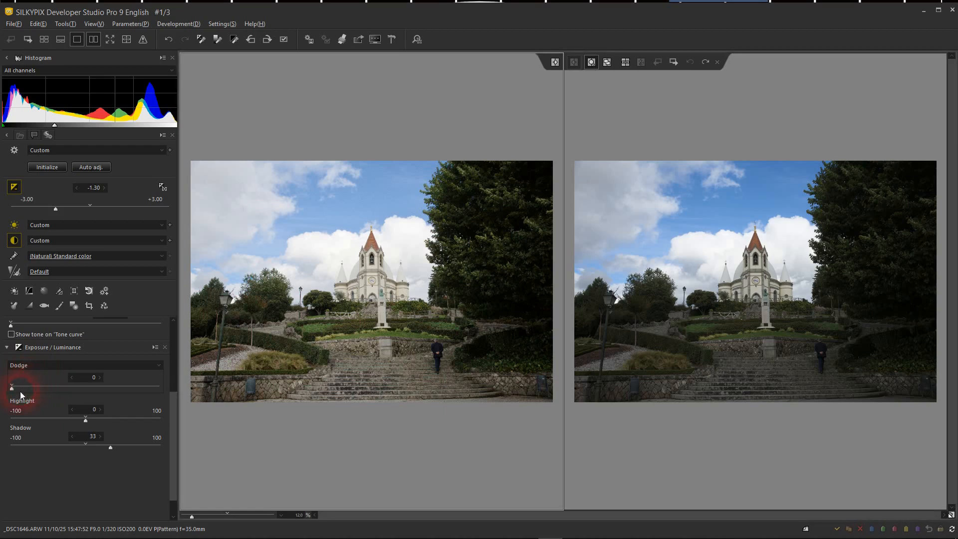
drag(12, 389, 59, 392)
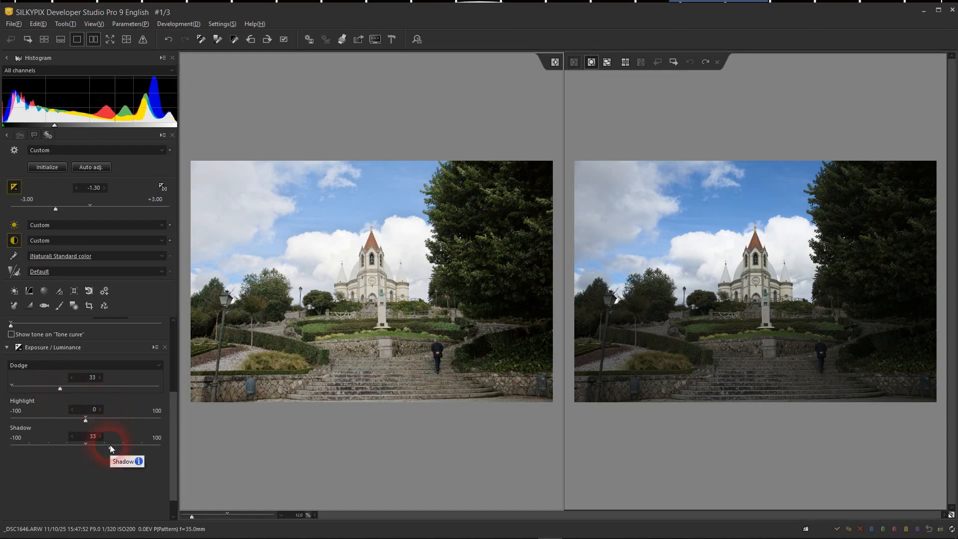
drag(116, 451, 121, 451)
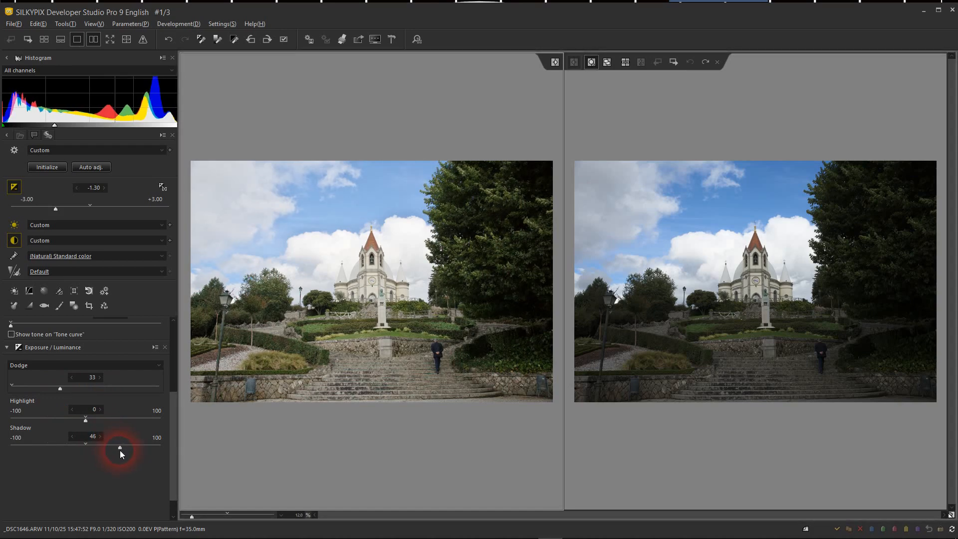
Enable shading correction in the lens aberration controller with an angle of 63 degrees and close the controller.
click(75, 291)
mouse_move(246, 207)
drag(246, 206, 245, 205)
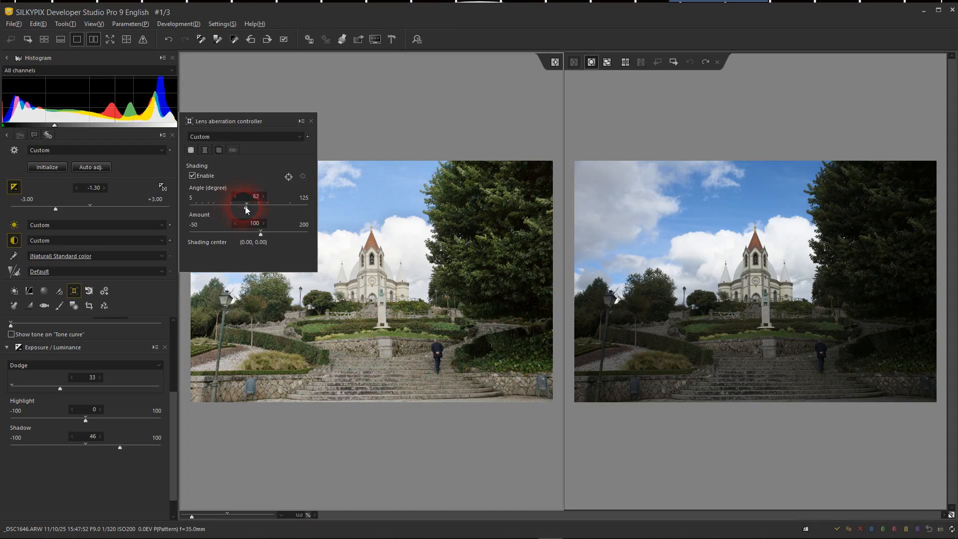
drag(244, 205, 246, 205)
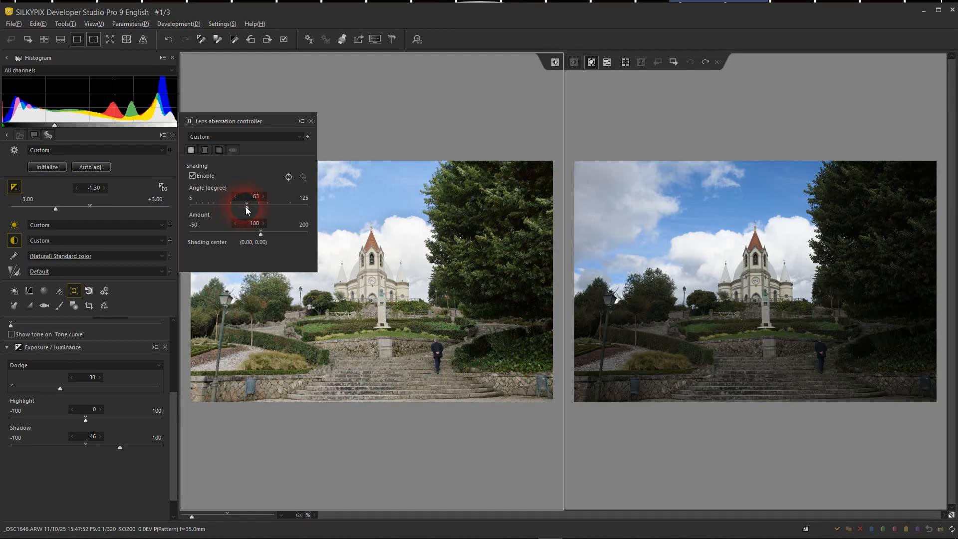
click(312, 121)
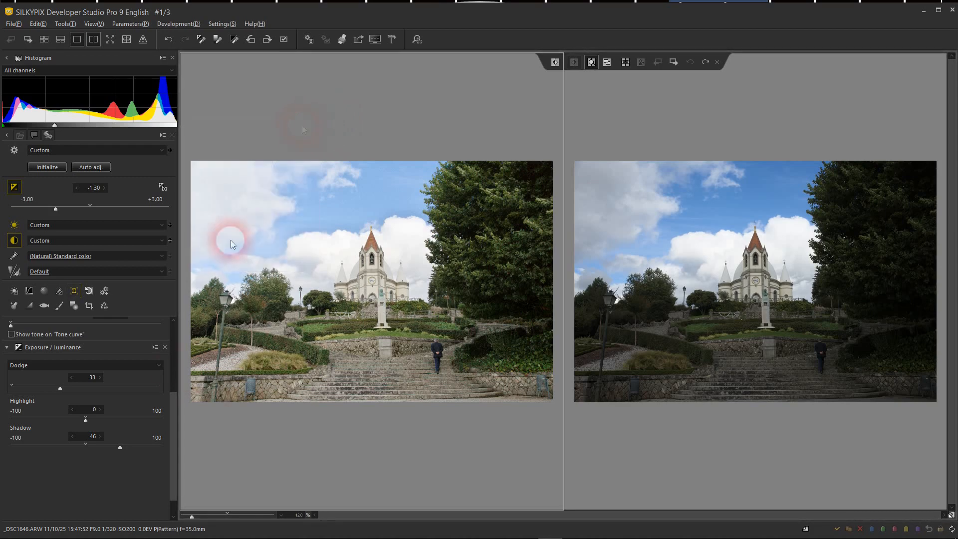
Apply the LighSky preset in the fine color controller and close the controller.
click(58, 291)
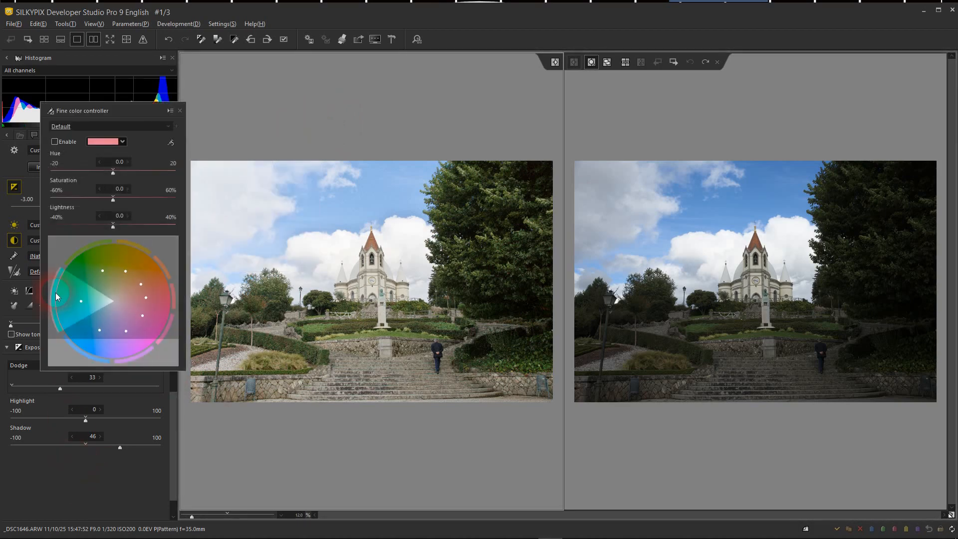
drag(131, 112, 116, 119)
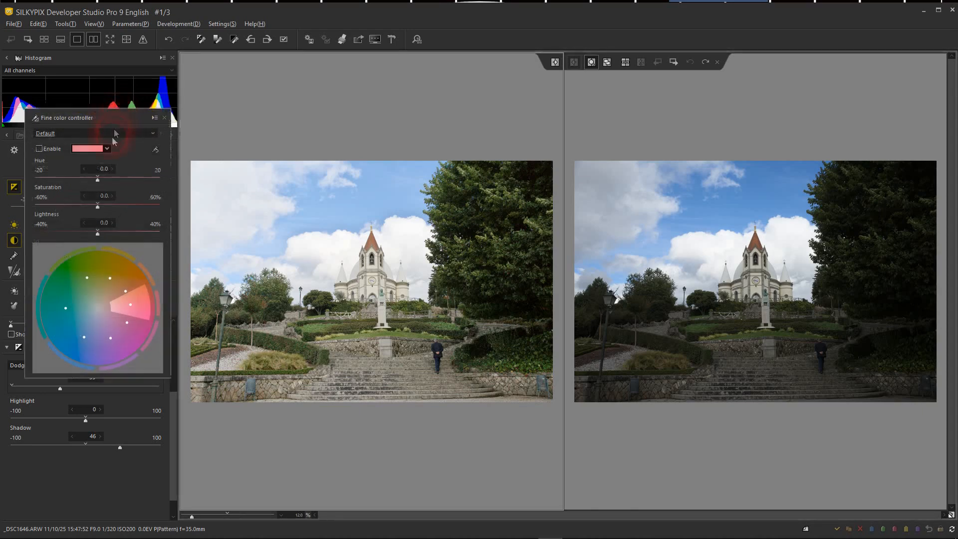
click(113, 134)
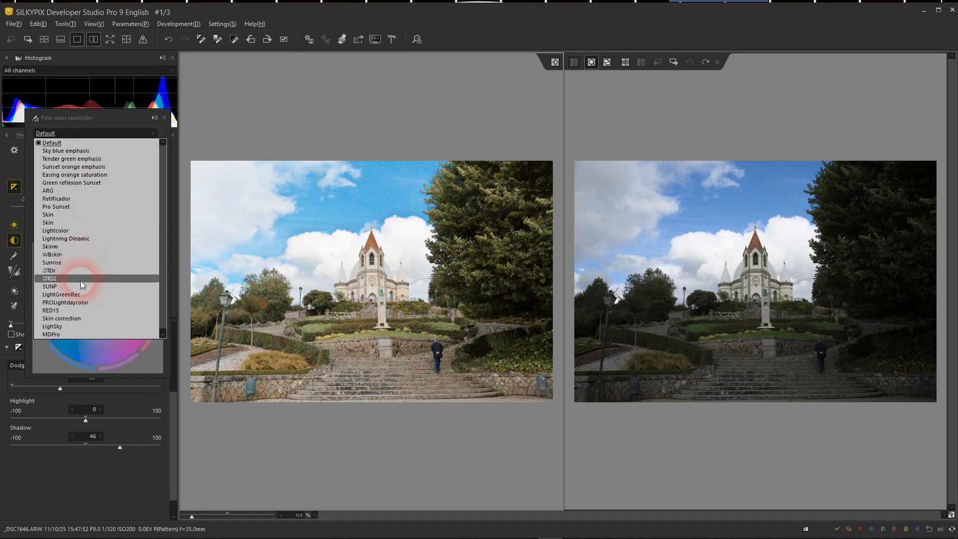
click(79, 327)
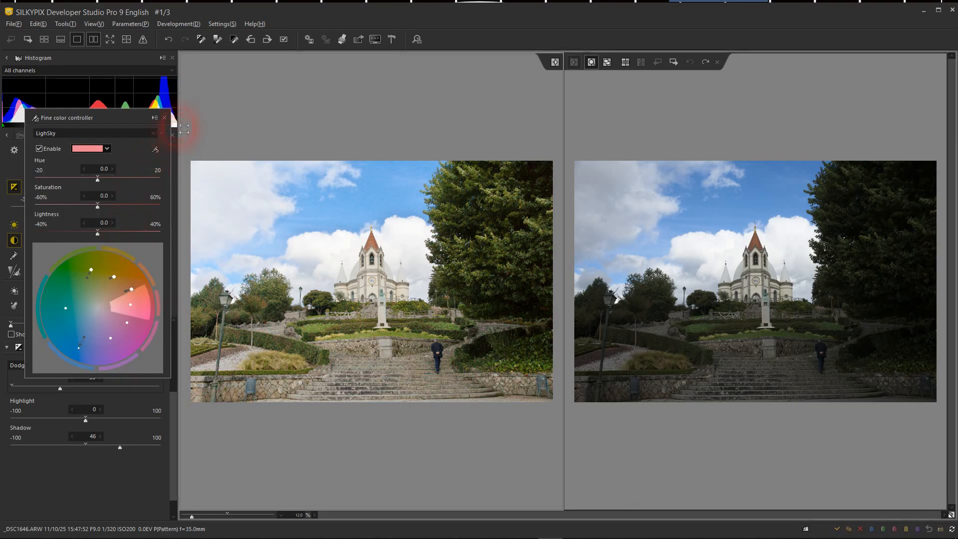
click(165, 118)
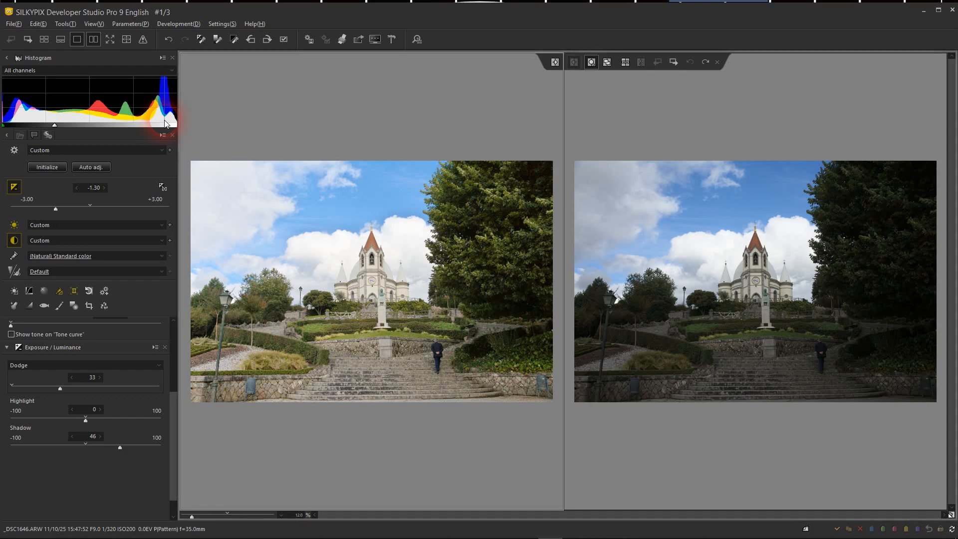
Compare the developed church photo with its original side by side in full-screen view.
click(68, 27)
click(72, 36)
click(110, 40)
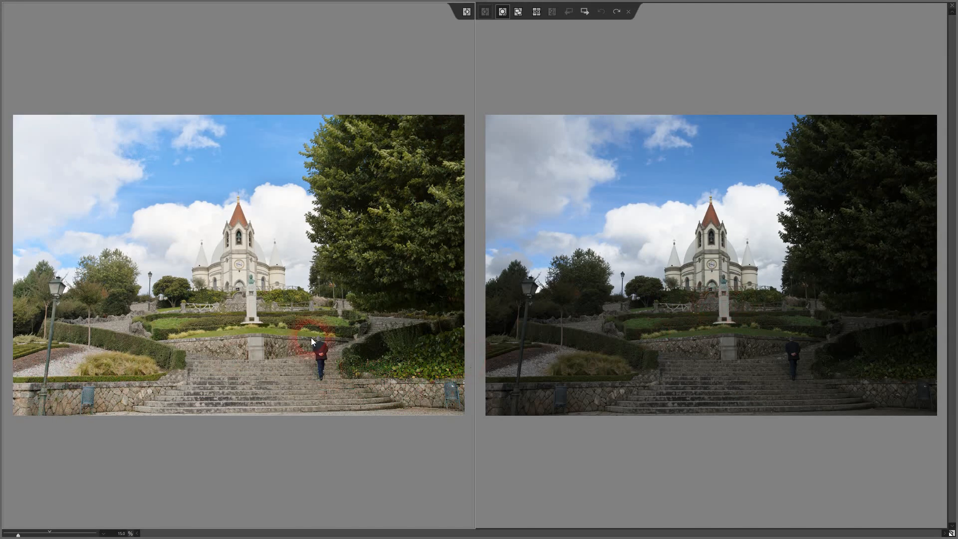
click(539, 446)
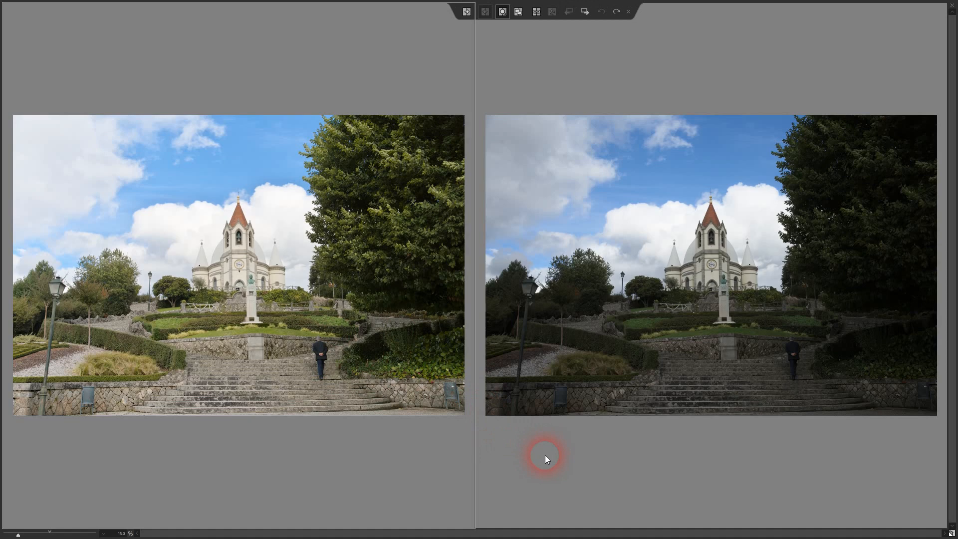